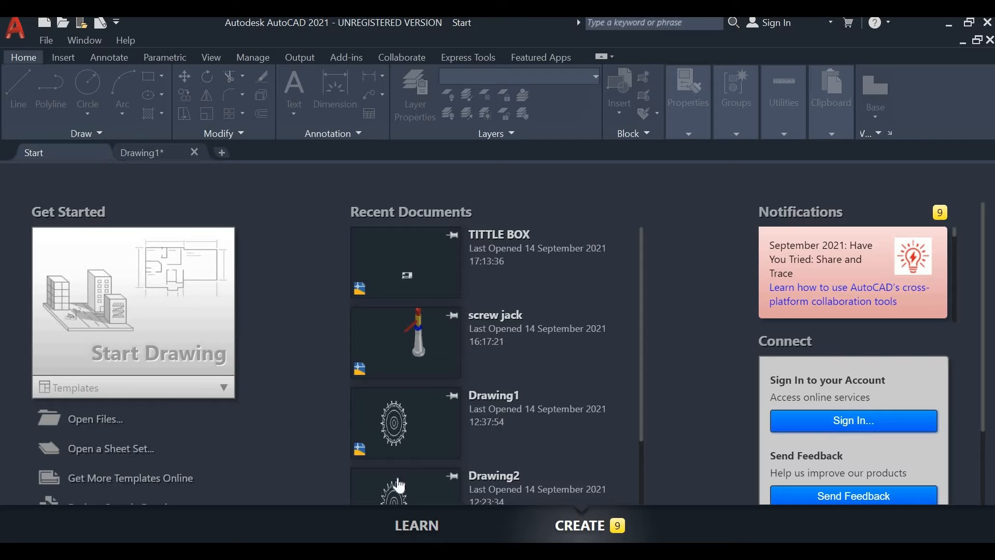
# Switch to the Drawing1 drawing that holds the wrench reference image
pyautogui.click(141, 154)
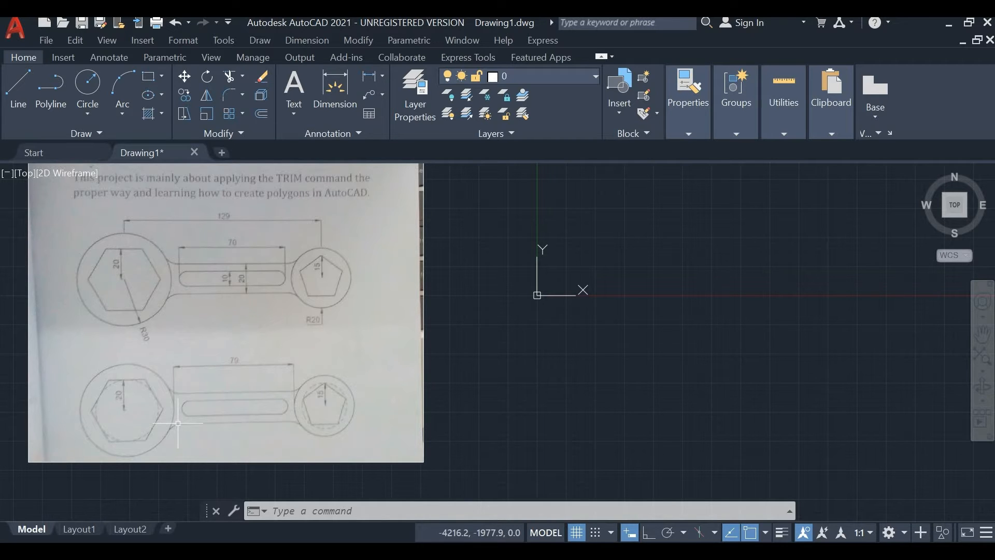
pyautogui.moveTo(216, 333)
pyautogui.mouseDown(button='middle')
pyautogui.moveTo(227, 355)
pyautogui.moveTo(333, 338)
pyautogui.moveTo(356, 351)
pyautogui.mouseUp(button='middle')
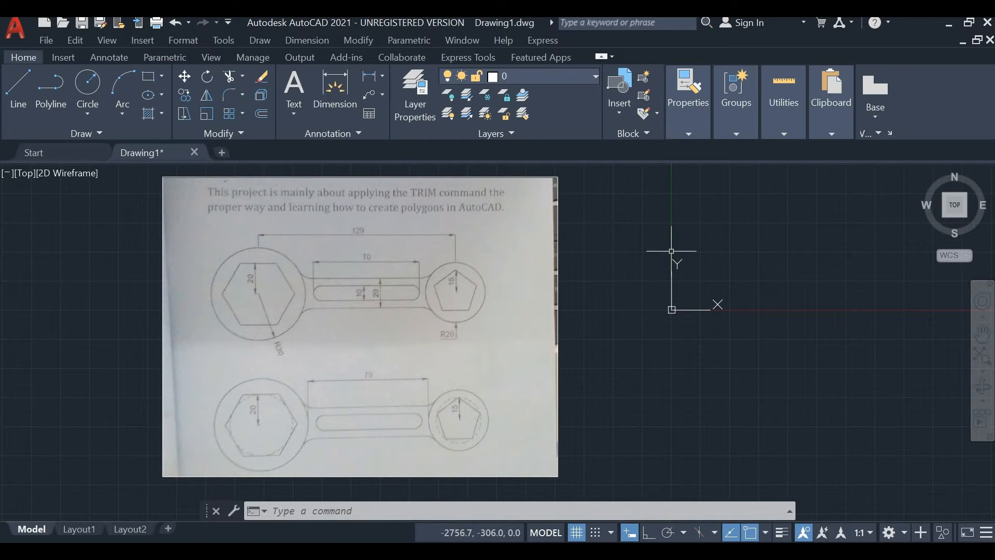
pyautogui.moveTo(666, 251); pyautogui.dragTo(621, 243, button='middle')
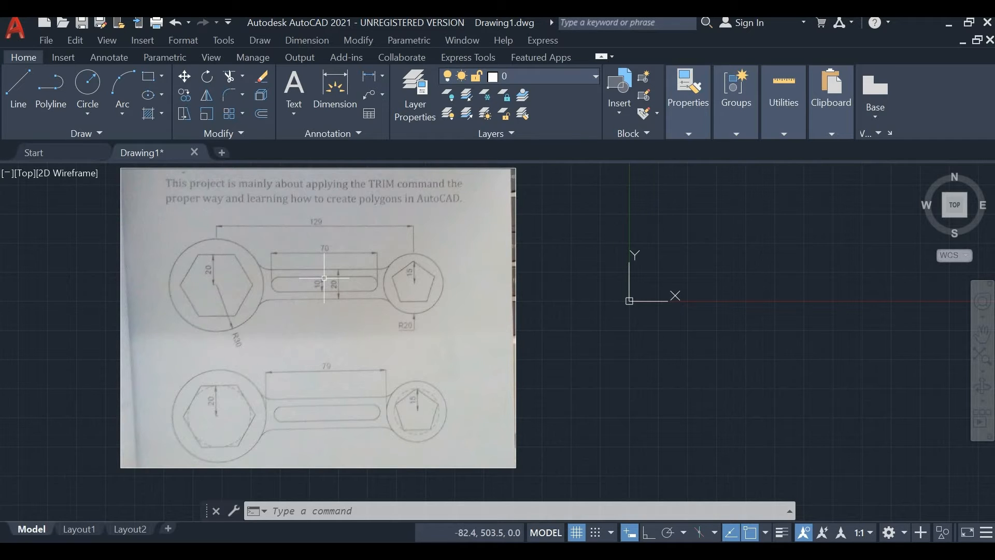
# Draw a horizontal centre line 129 units long, starting at the origin 0,0, with Ortho mode turned on
pyautogui.write('LI')
pyautogui.press('Down')
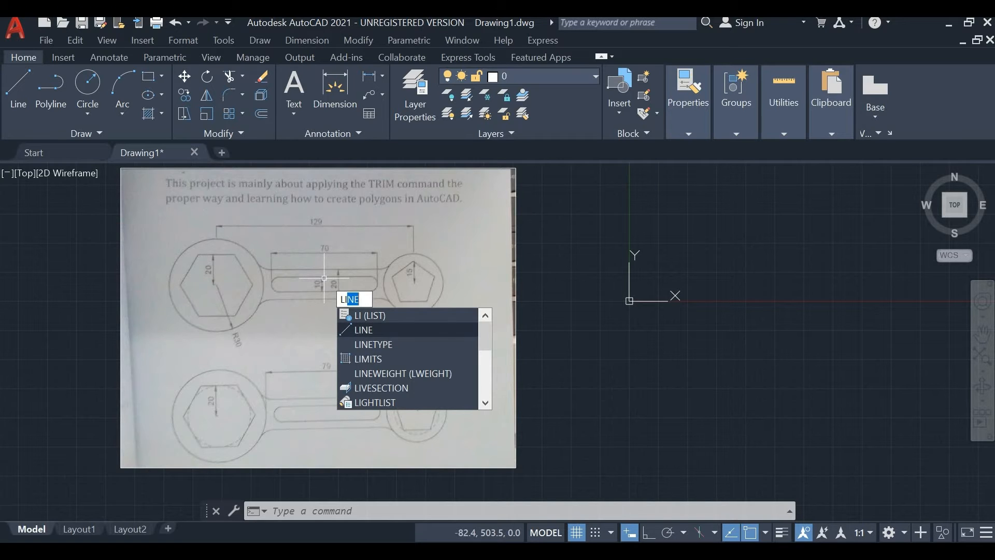
pyautogui.press('Return')
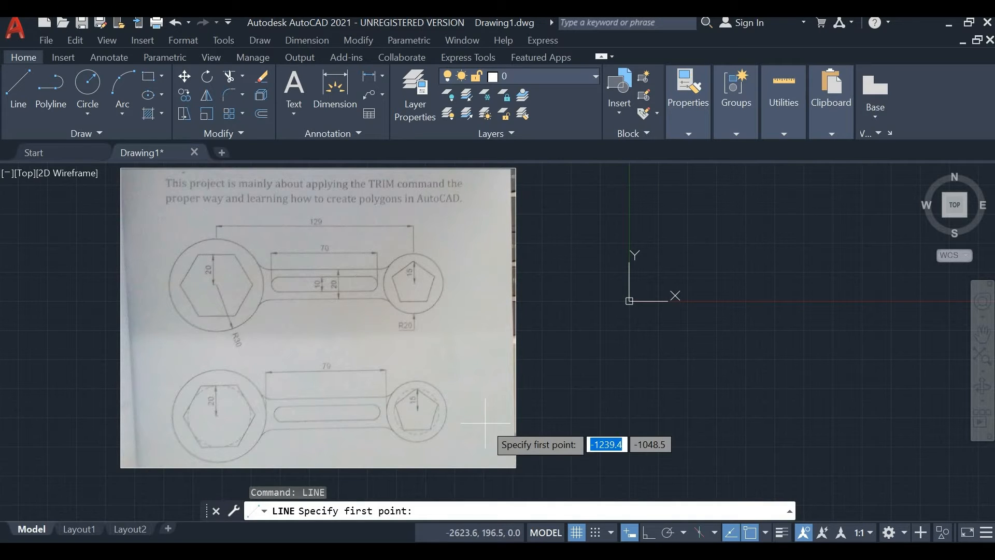
pyautogui.write('0.0')
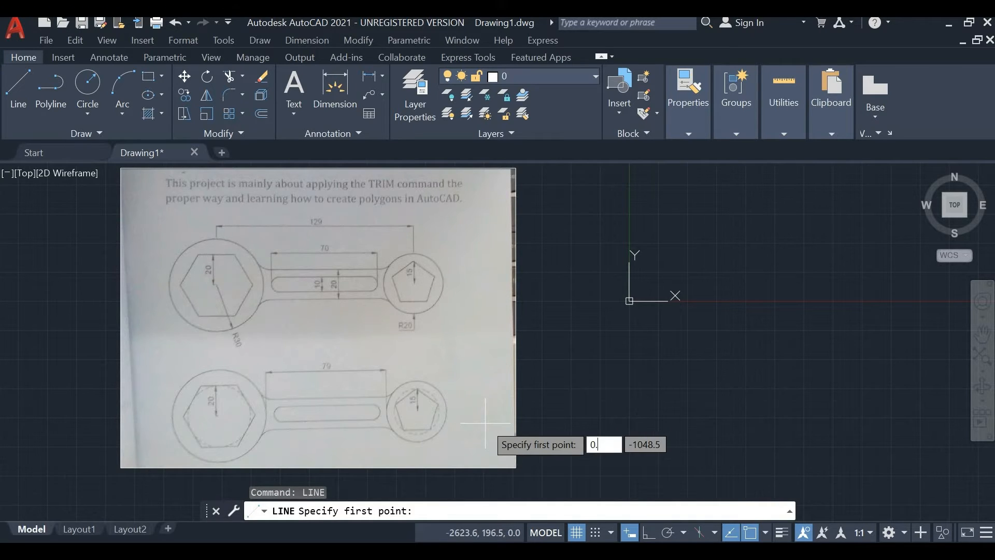
pyautogui.press('BackSpace')
pyautogui.press('BackSpace')
pyautogui.press('Tab')
pyautogui.write('0')
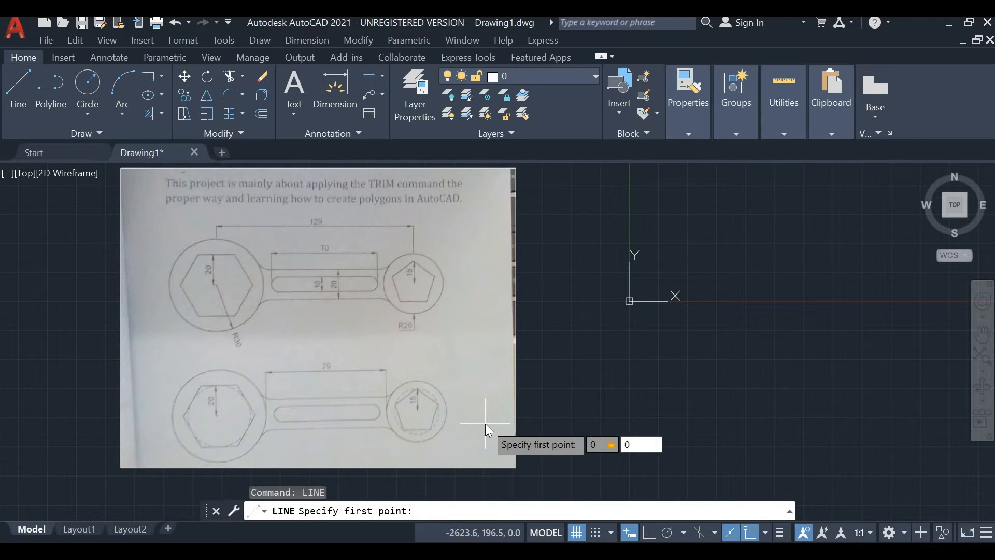
pyautogui.press('Return')
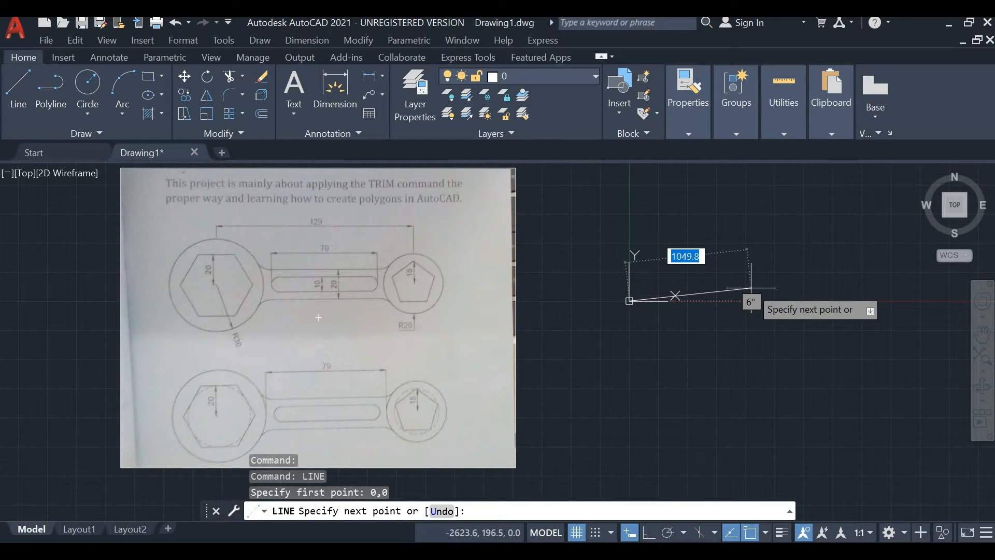
pyautogui.click(649, 532)
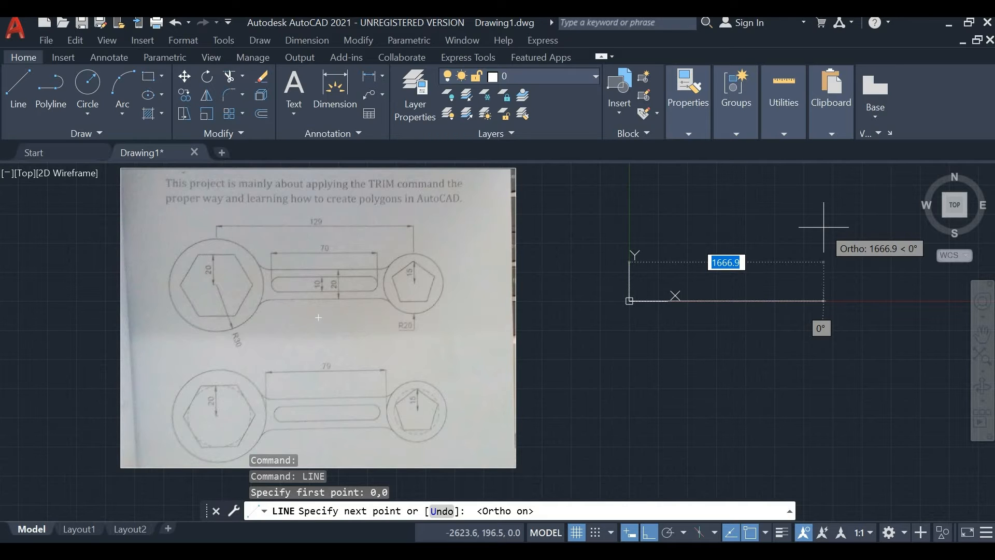
pyautogui.write('129')
pyautogui.press('Return')
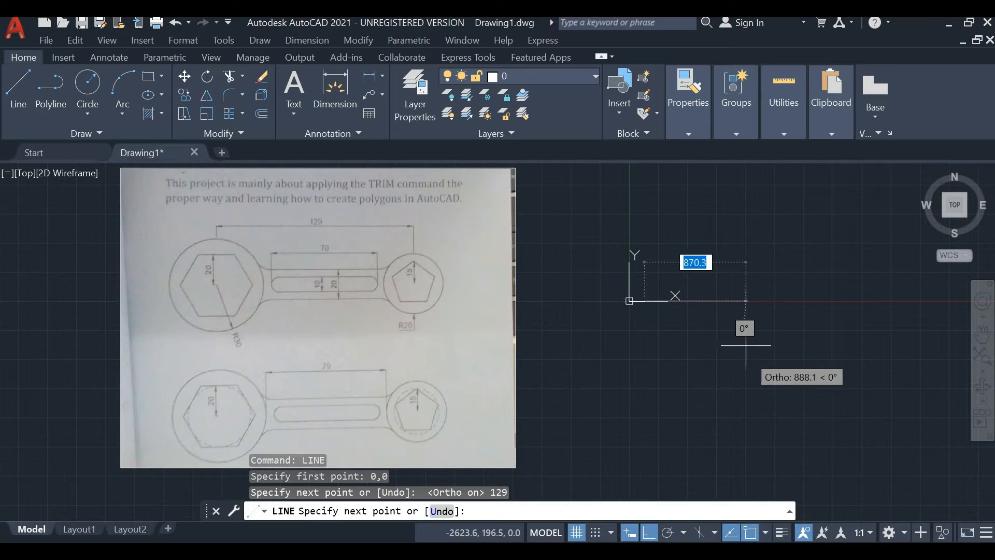
pyautogui.press('Escape')
# Draw a circle of radius 30 centred on the start of the centre line at the origin
pyautogui.scroll(4, 653, 327)
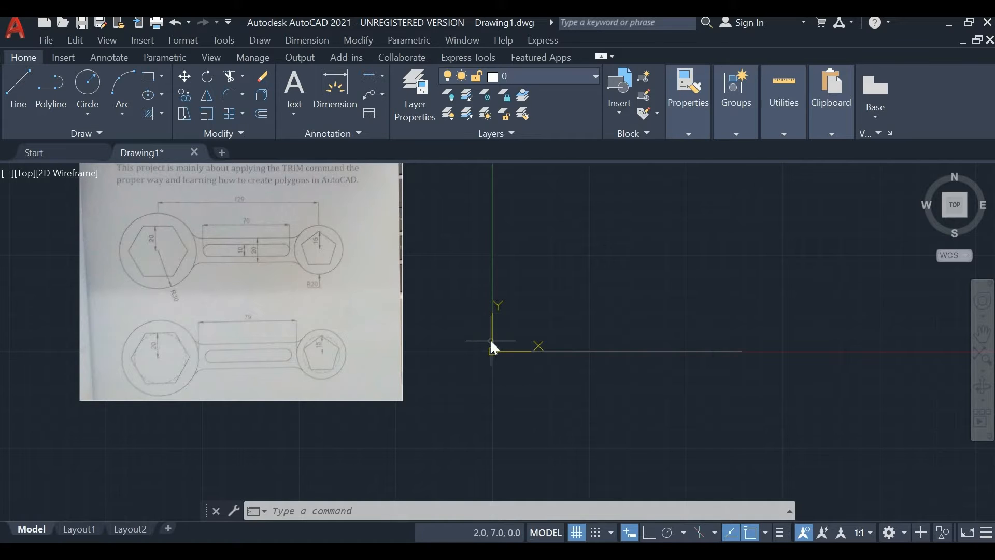
pyautogui.write('ci')
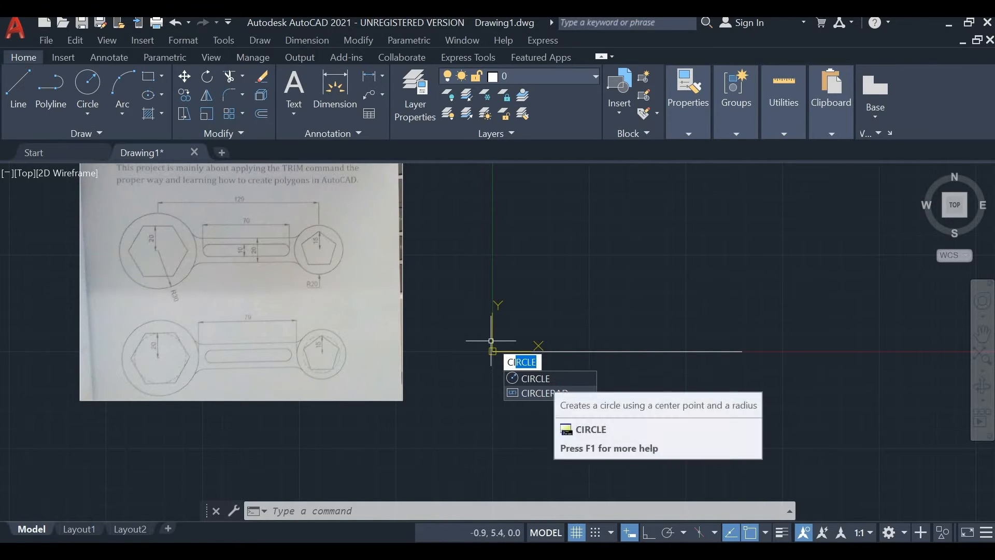
pyautogui.click(554, 379)
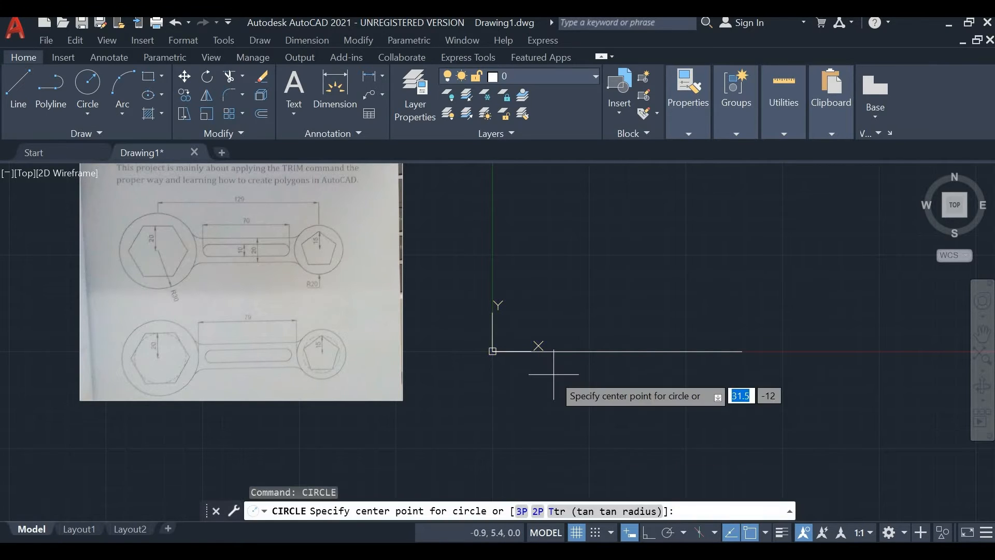
pyautogui.click(493, 351)
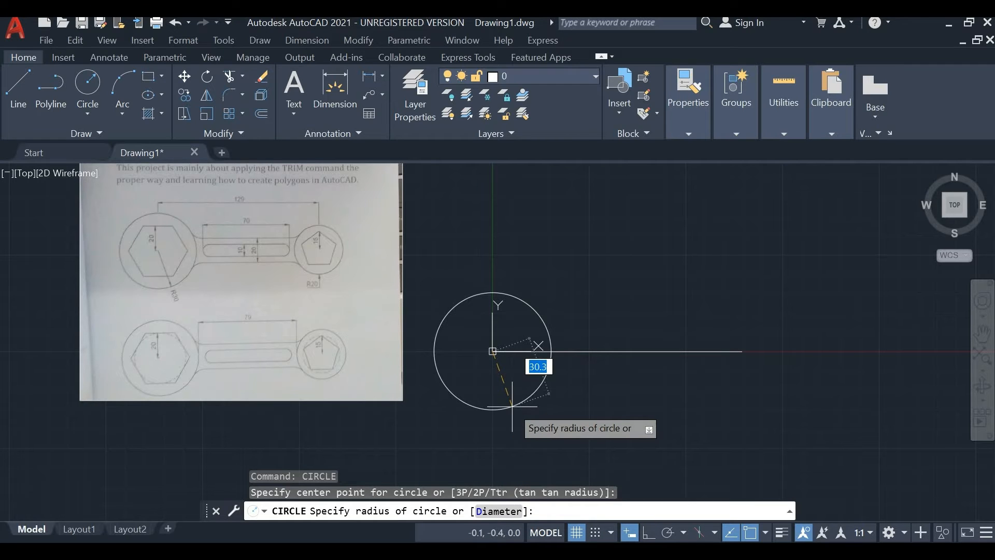
pyautogui.write('30')
pyautogui.press('Return')
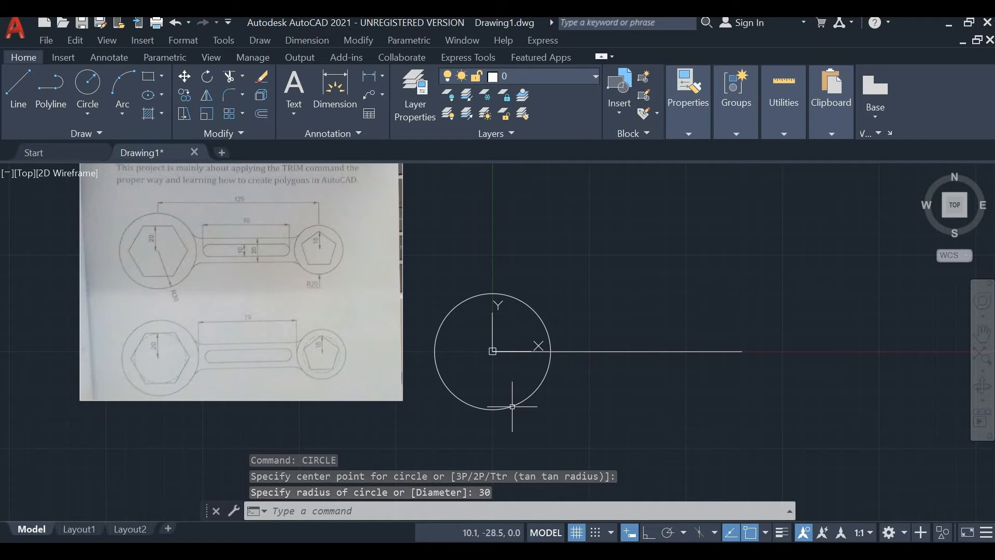
# Draw a circle of radius 20 centred on the far end of the centre line
pyautogui.press('Return')
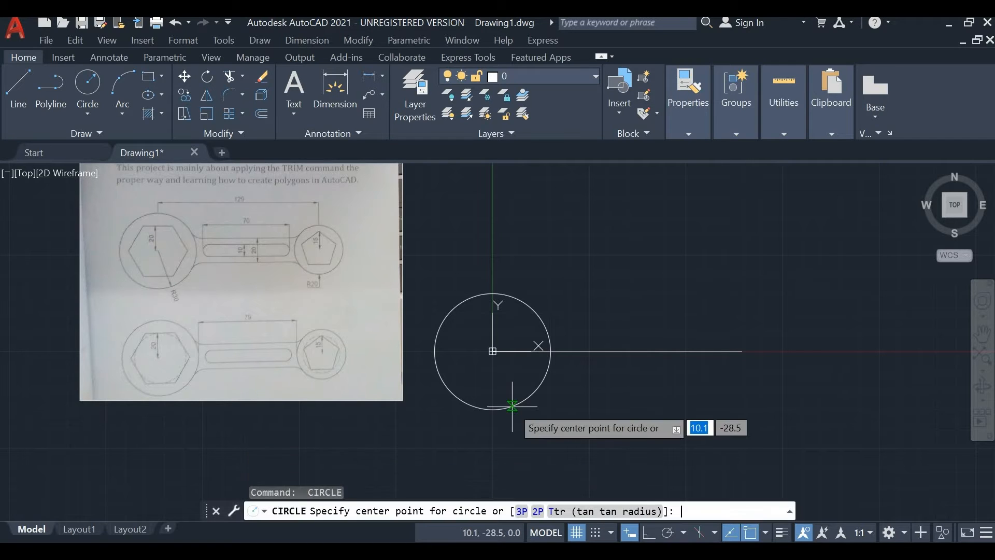
pyautogui.click(742, 351)
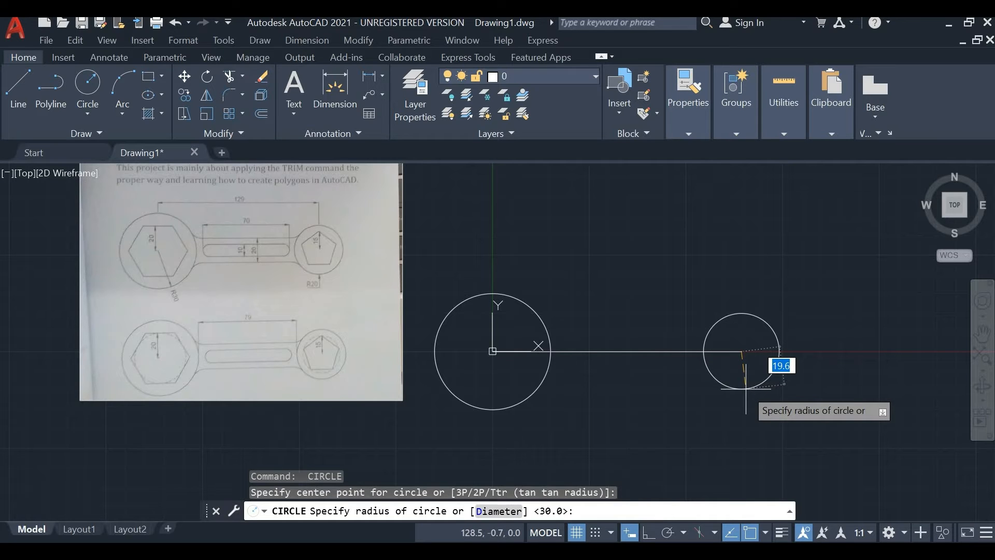
pyautogui.write('20')
pyautogui.press('Return')
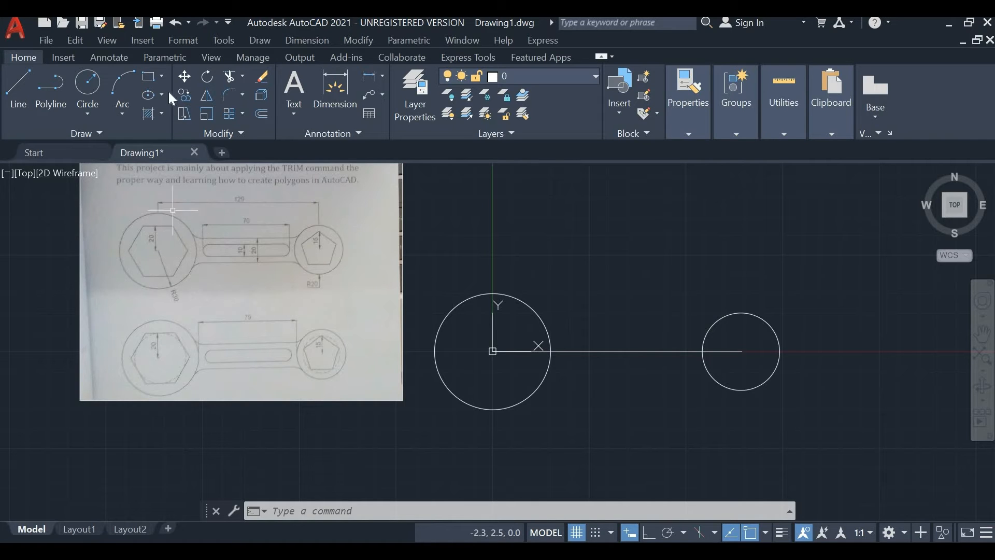
# Draw a six-sided polygon centred in the large circle, inscribed in a circle of radius 20
pyautogui.click(161, 76)
pyautogui.write('po')
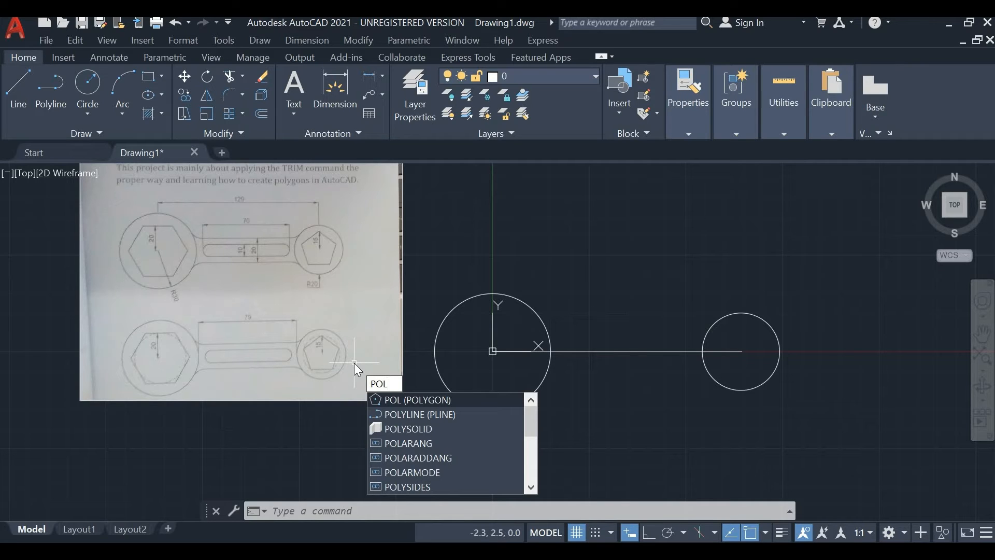
pyautogui.press('Return')
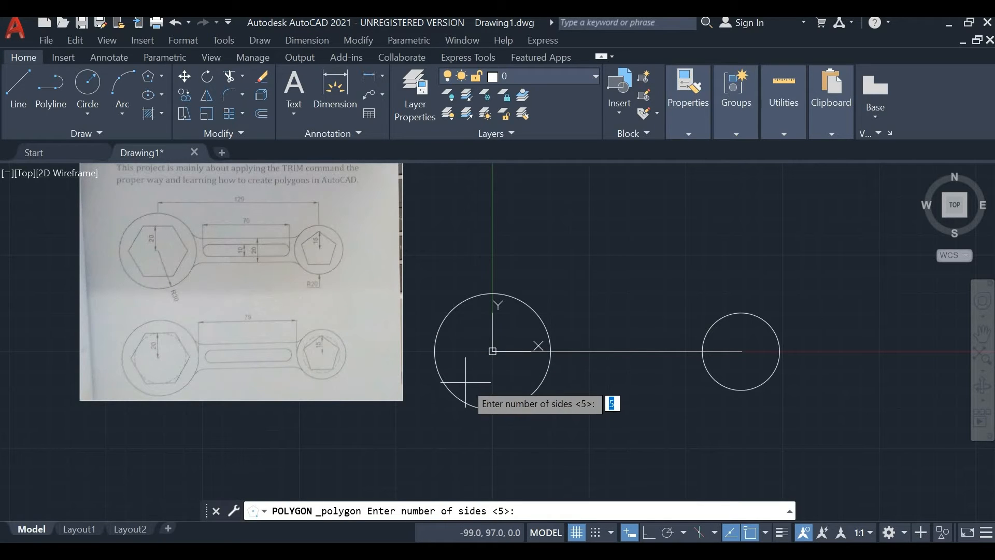
pyautogui.write('6')
pyautogui.press('Return')
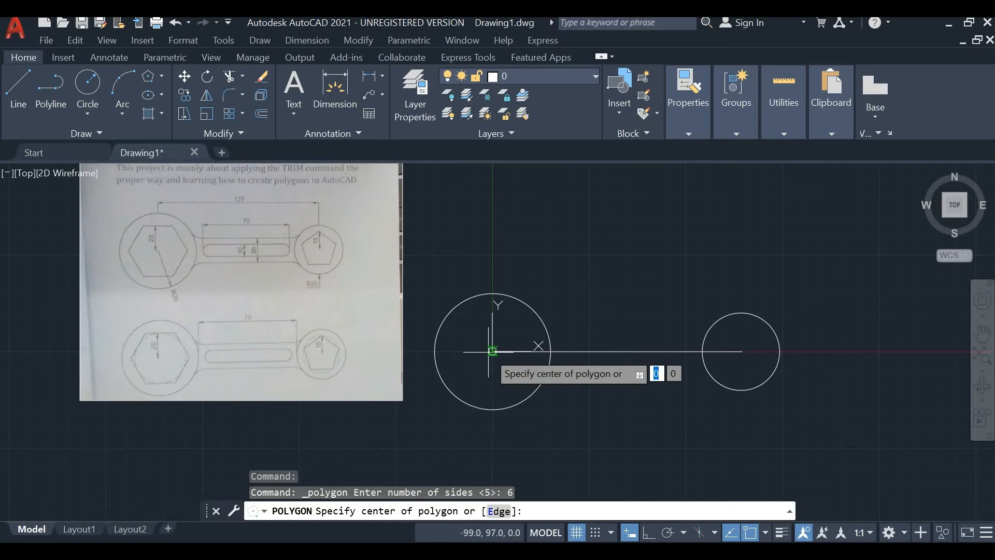
pyautogui.click(493, 351)
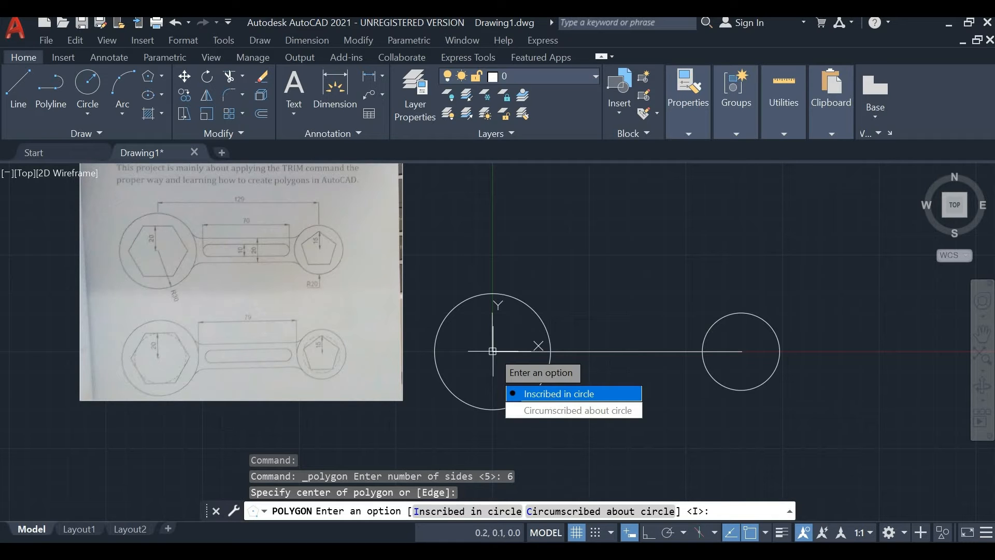
pyautogui.click(549, 396)
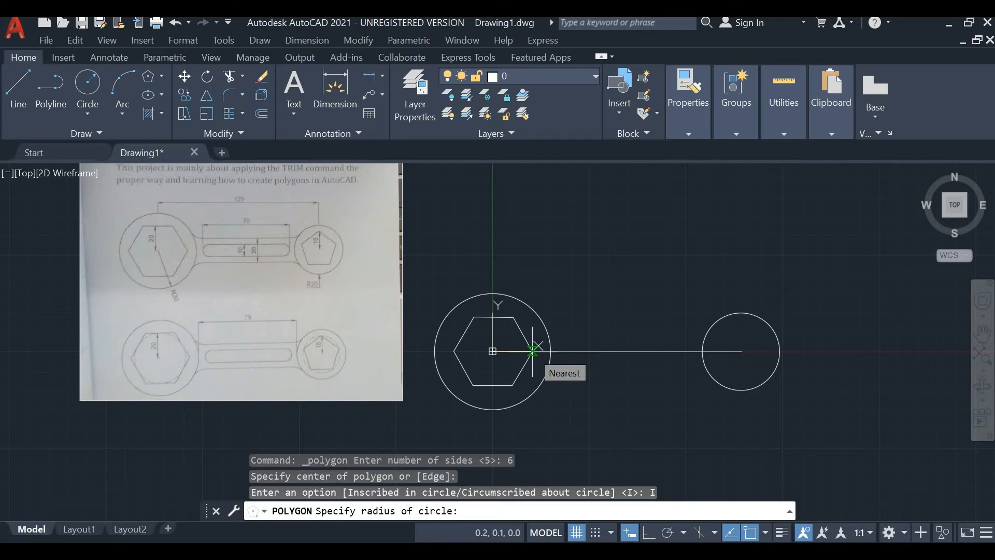
pyautogui.write('20')
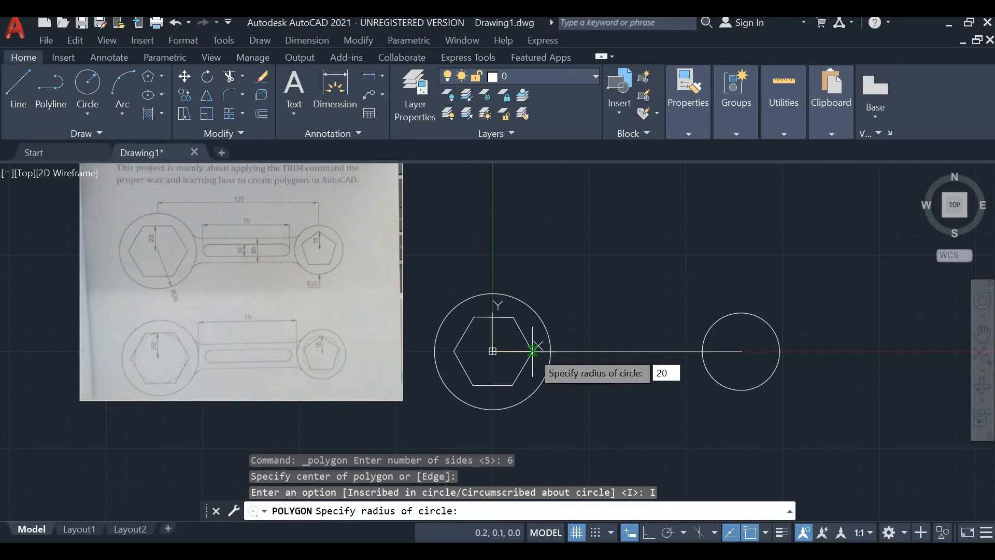
pyautogui.press('Return')
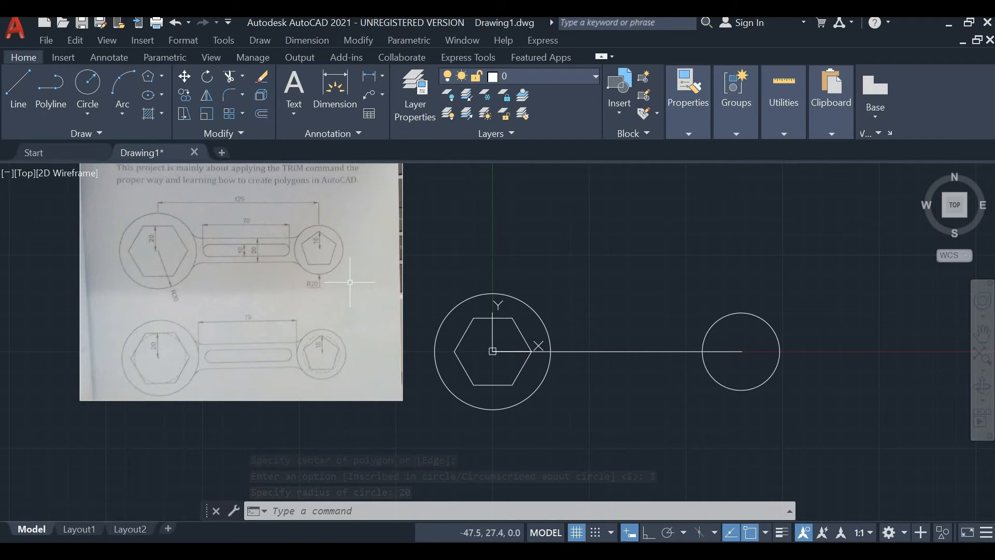
# Draw a five-sided polygon centred in the small circle, circumscribed about a circle of radius 15
pyautogui.press('Return')
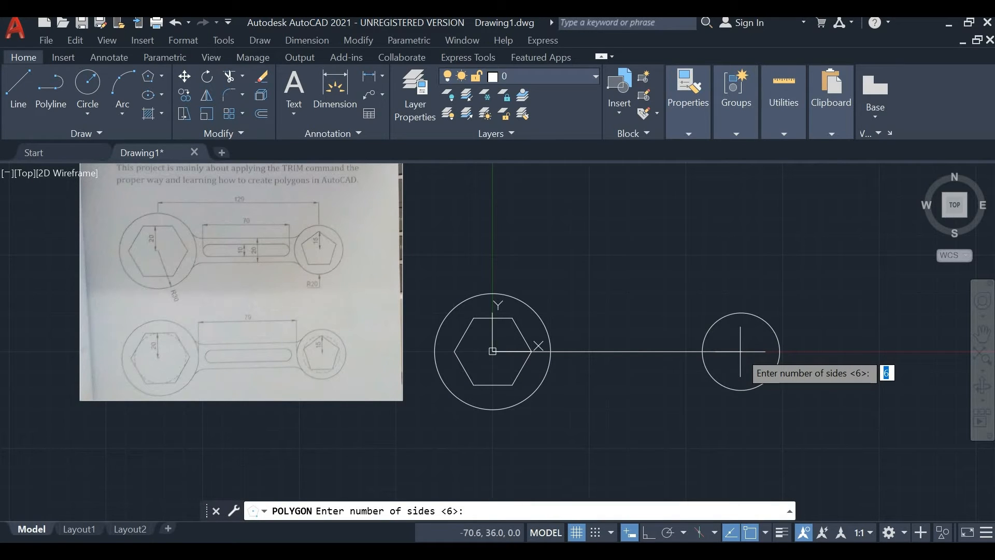
pyautogui.write('5')
pyautogui.press('Return')
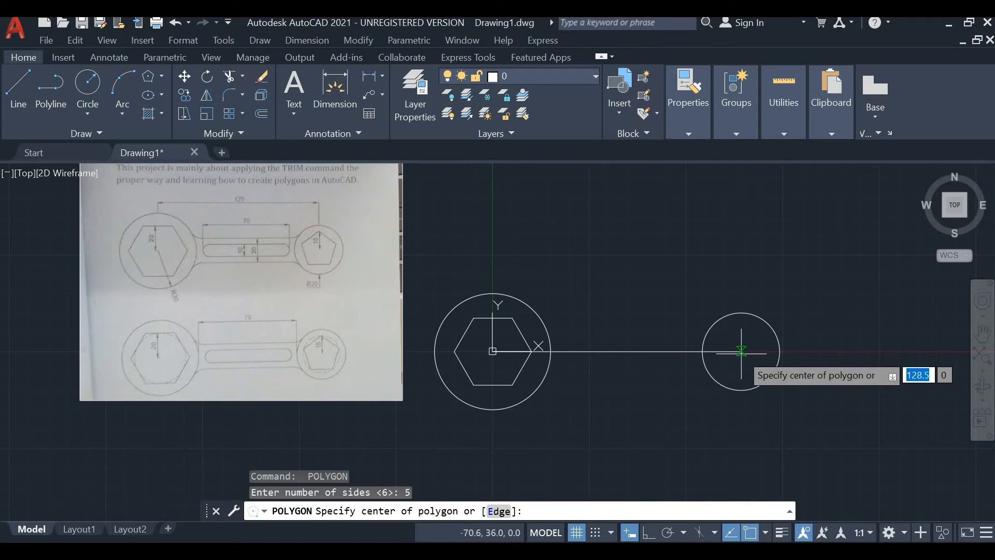
pyautogui.click(741, 351)
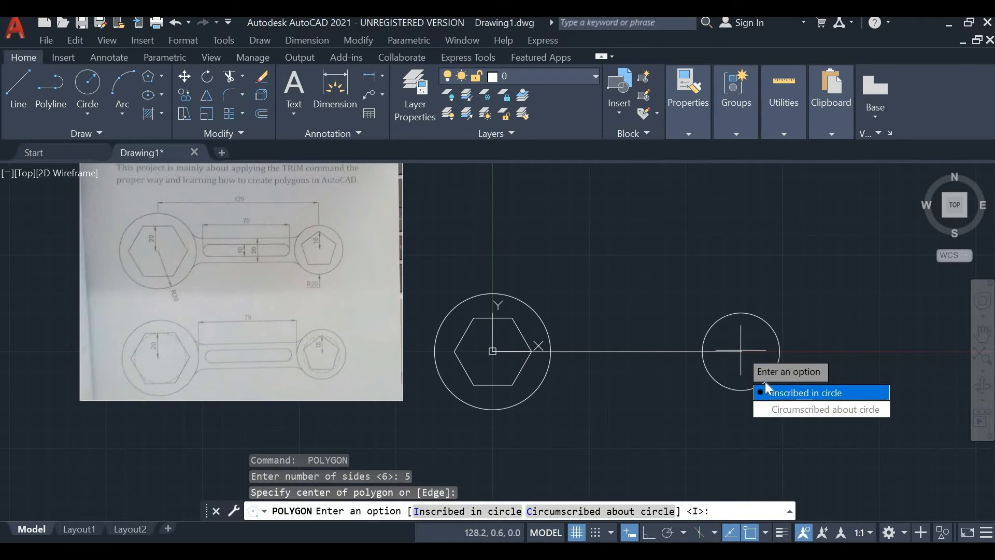
pyautogui.click(783, 408)
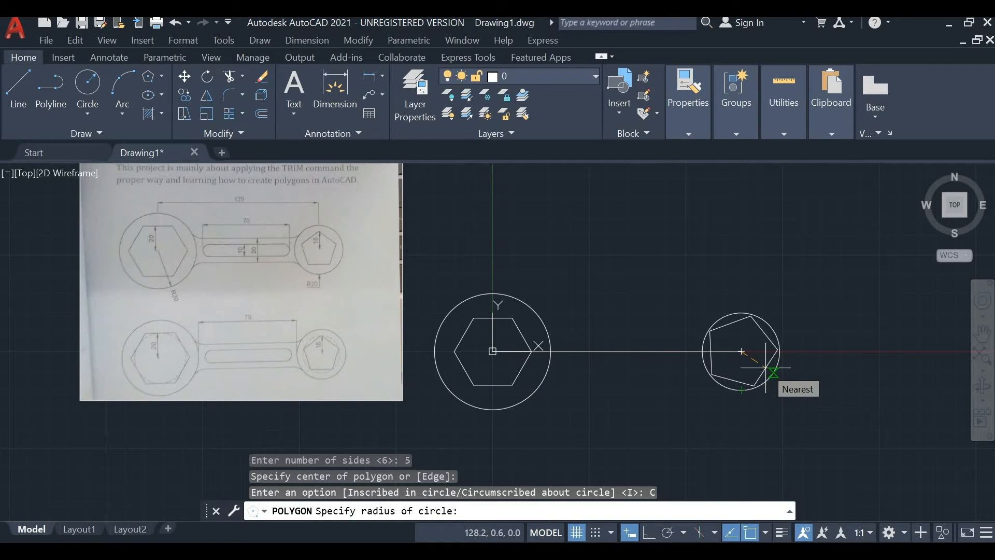
pyautogui.write('15')
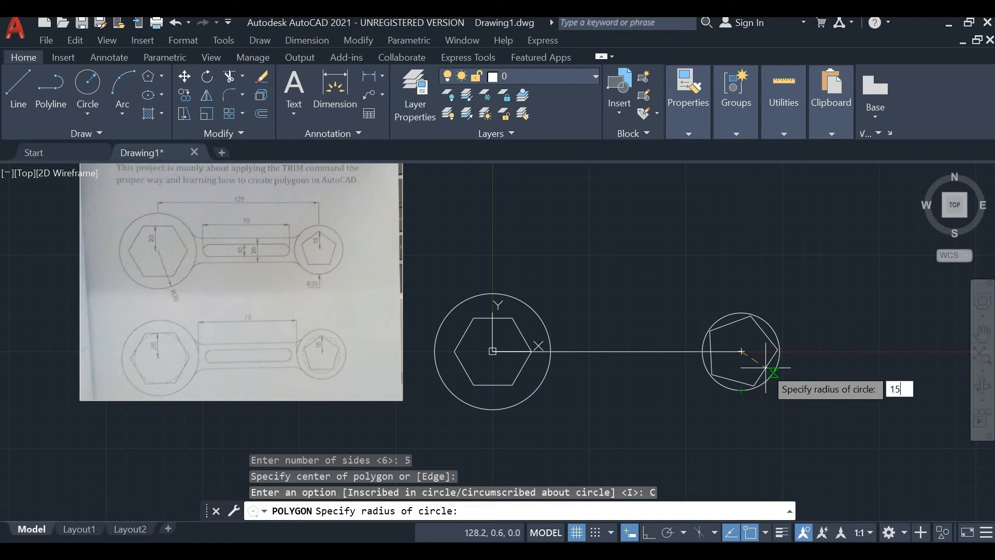
pyautogui.press('Return')
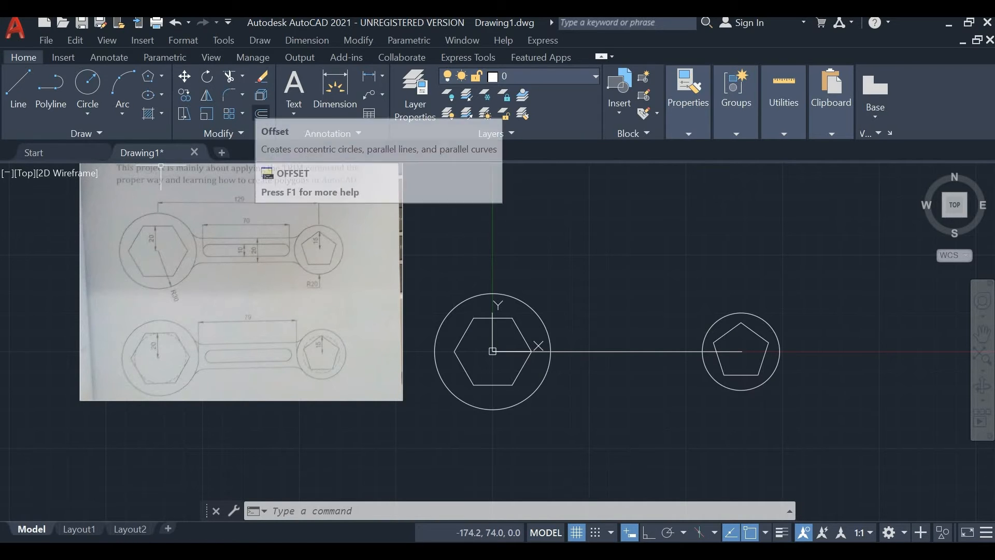
# Offset the centre line by 10 above and below to form the two outer edges of the handle
pyautogui.write('OFF')
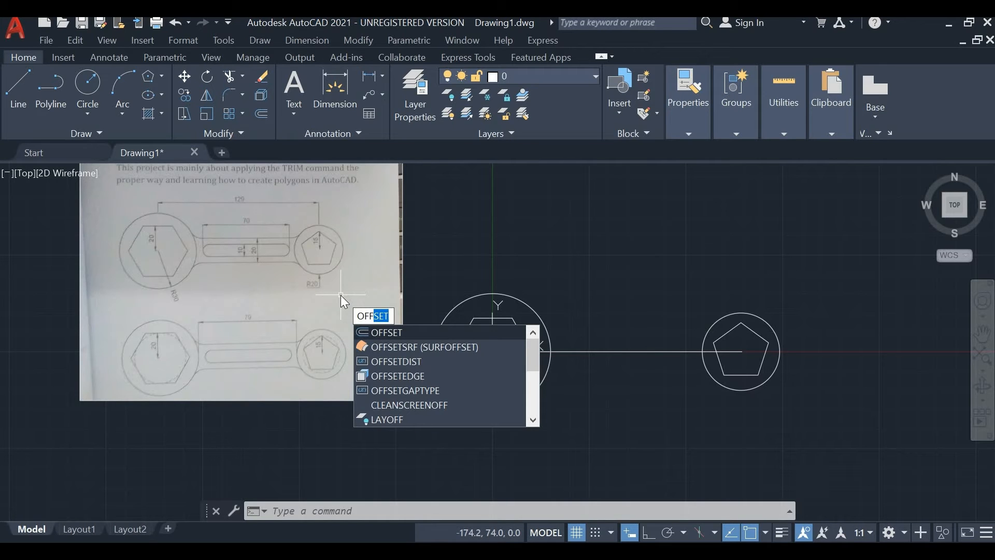
pyautogui.press('Return')
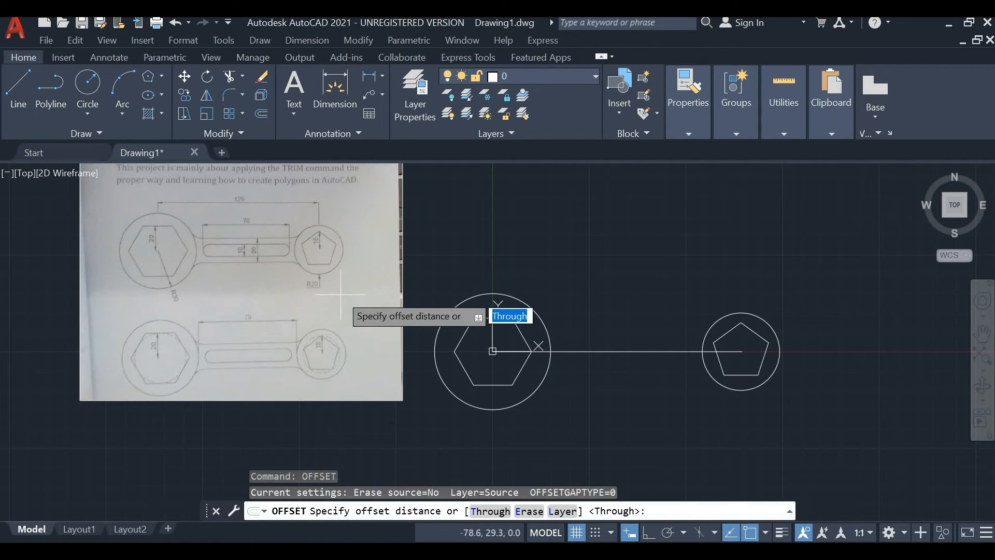
pyautogui.click(600, 351)
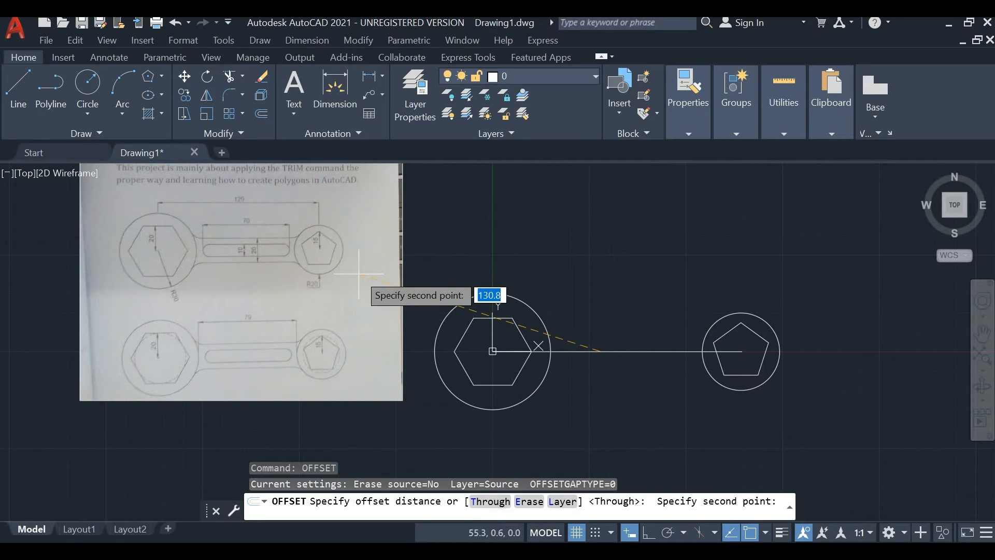
pyautogui.write('10')
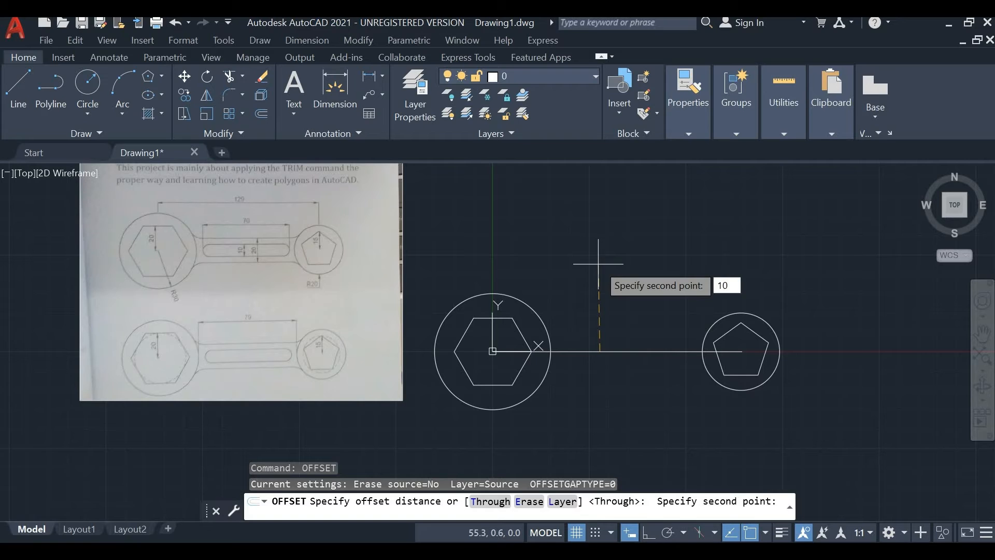
pyautogui.press('Return')
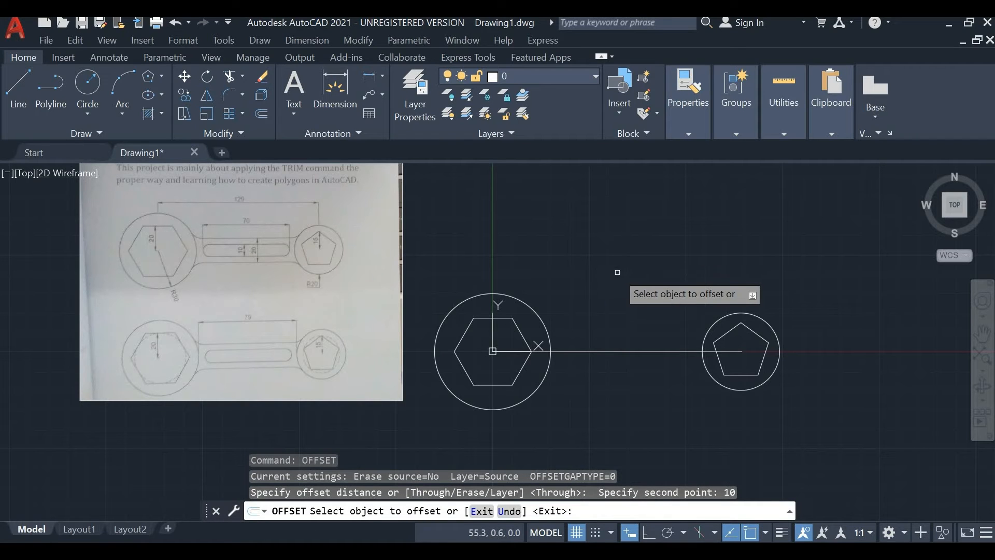
pyautogui.click(602, 352)
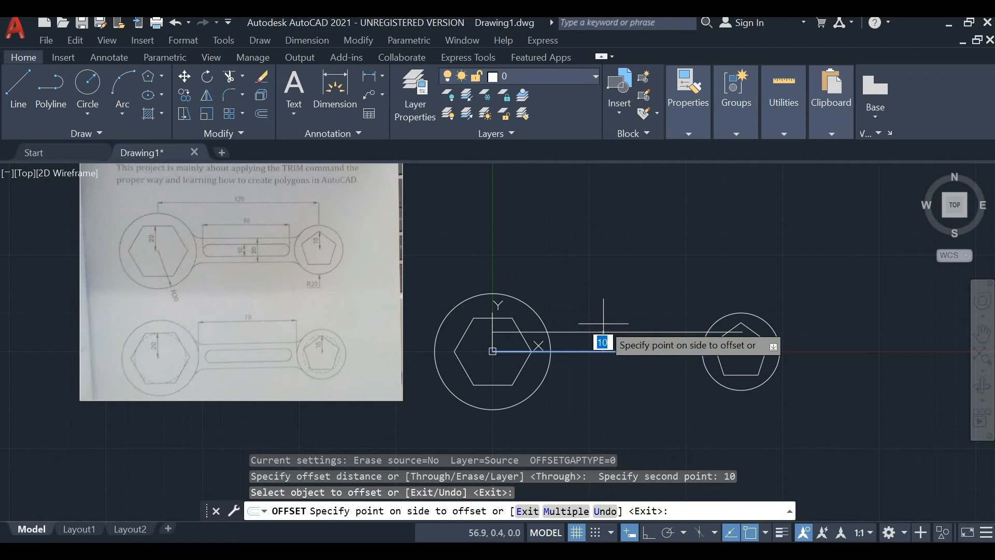
pyautogui.click(603, 323)
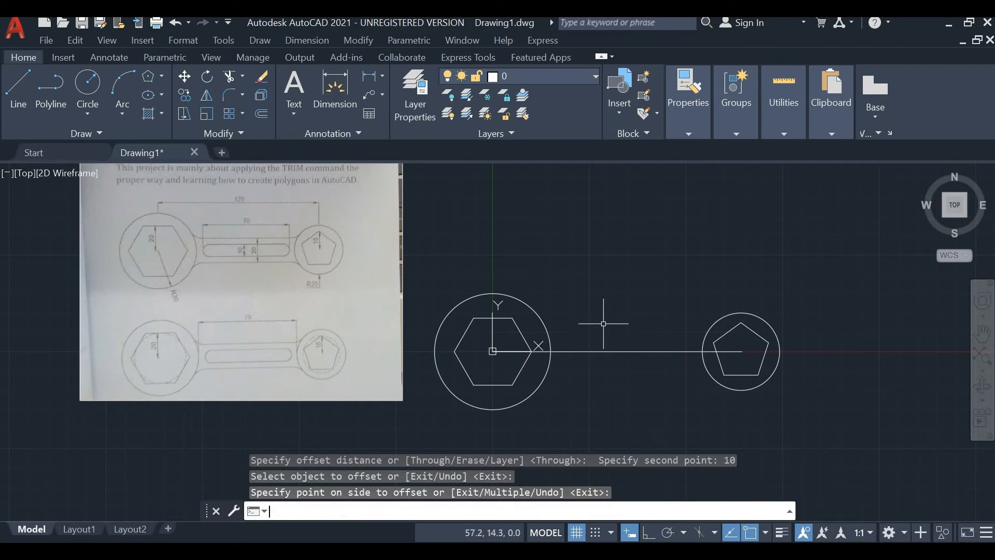
pyautogui.click(606, 351)
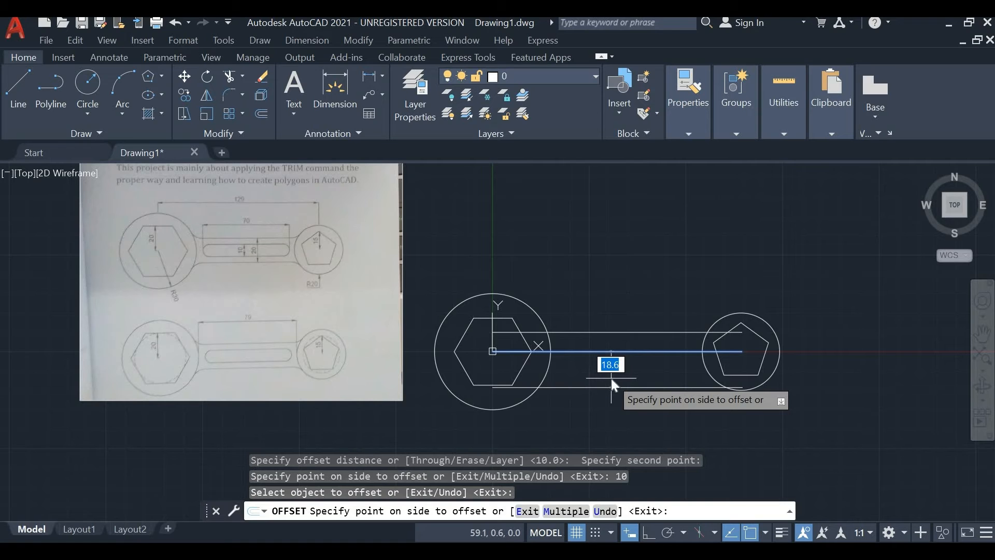
pyautogui.click(611, 378)
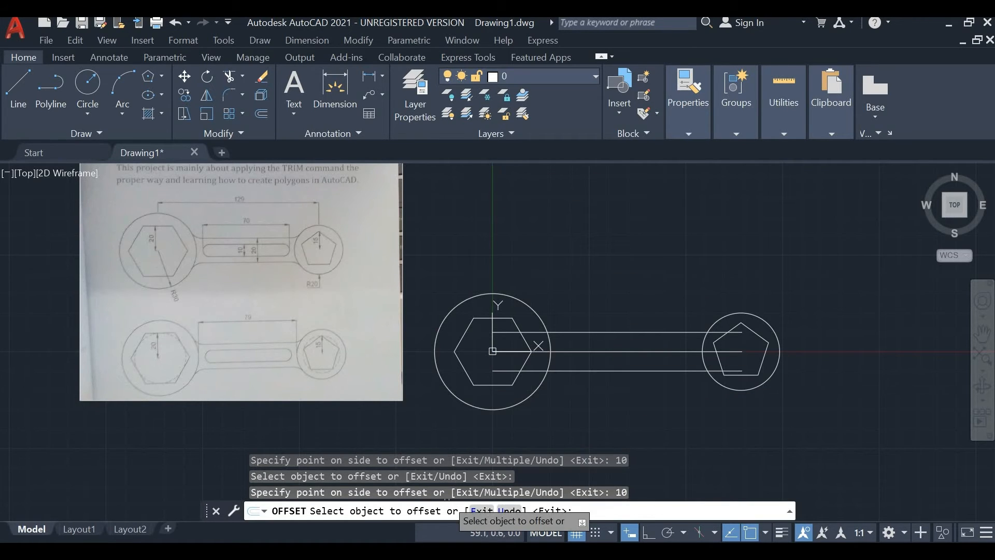
pyautogui.press('Escape')
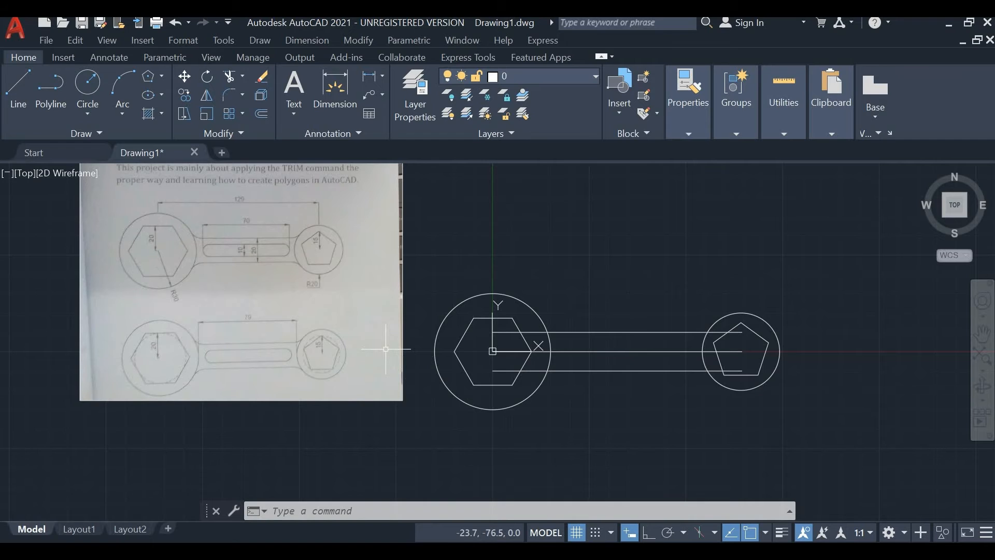
# Trim the outer handle lines back to the large circle and the centre line back to the hexagon's edge
pyautogui.write('TR')
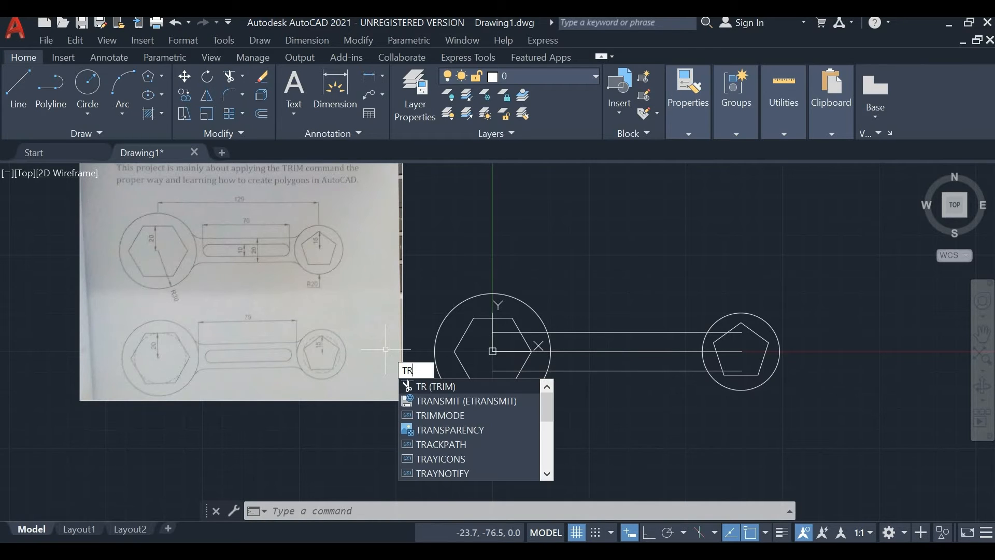
pyautogui.press('Return')
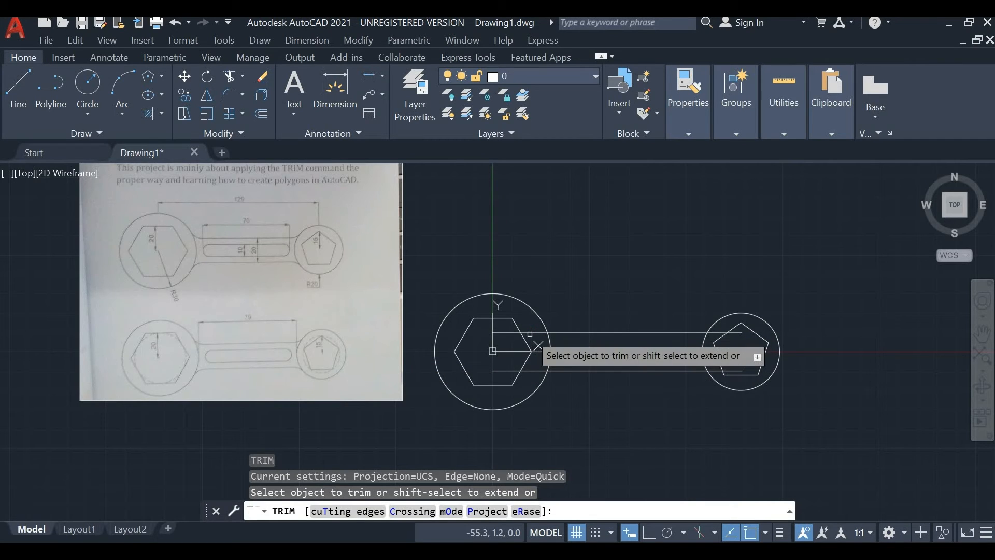
pyautogui.click(527, 332)
pyautogui.click(506, 336)
pyautogui.click(506, 329)
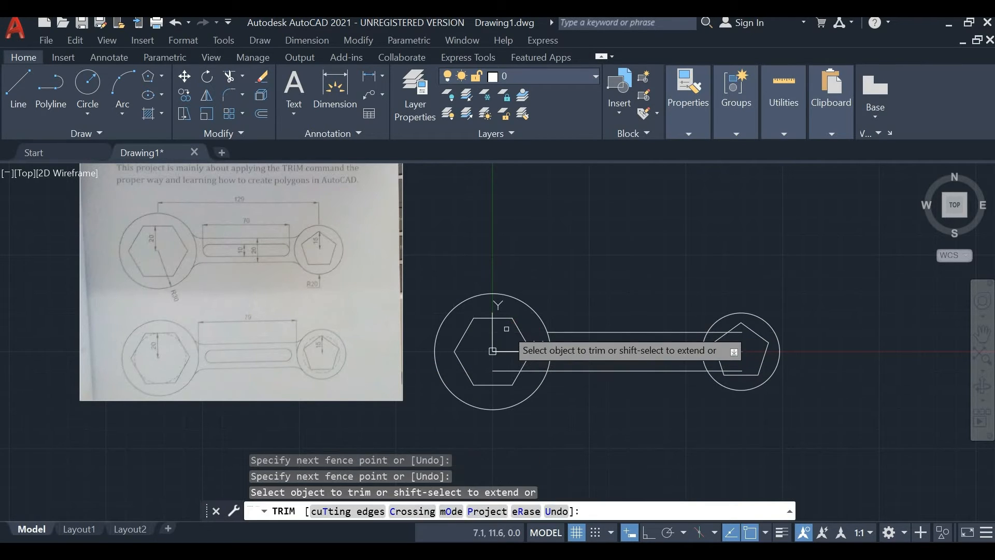
pyautogui.click(514, 352)
pyautogui.click(513, 372)
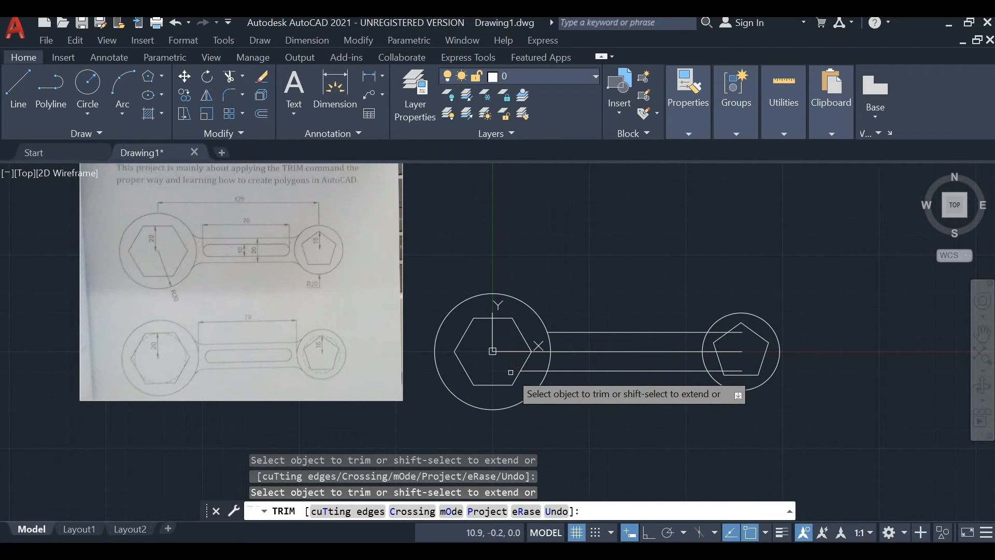
# Trim the outer handle lines back to the small circle and the centre line back to the pentagon's edge
pyautogui.moveTo(735, 352); pyautogui.dragTo(731, 337)
pyautogui.click(734, 352)
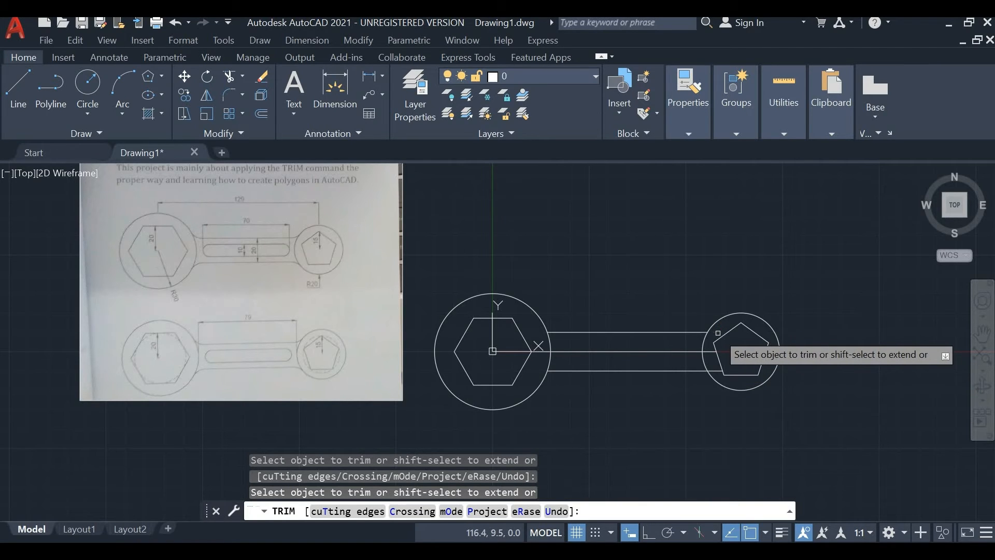
pyautogui.click(715, 369)
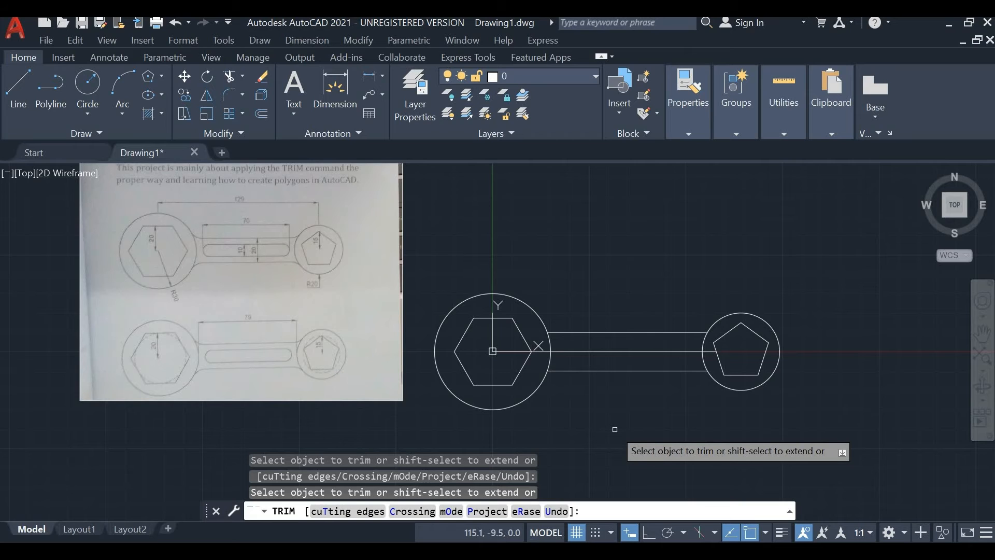
pyautogui.press('Escape')
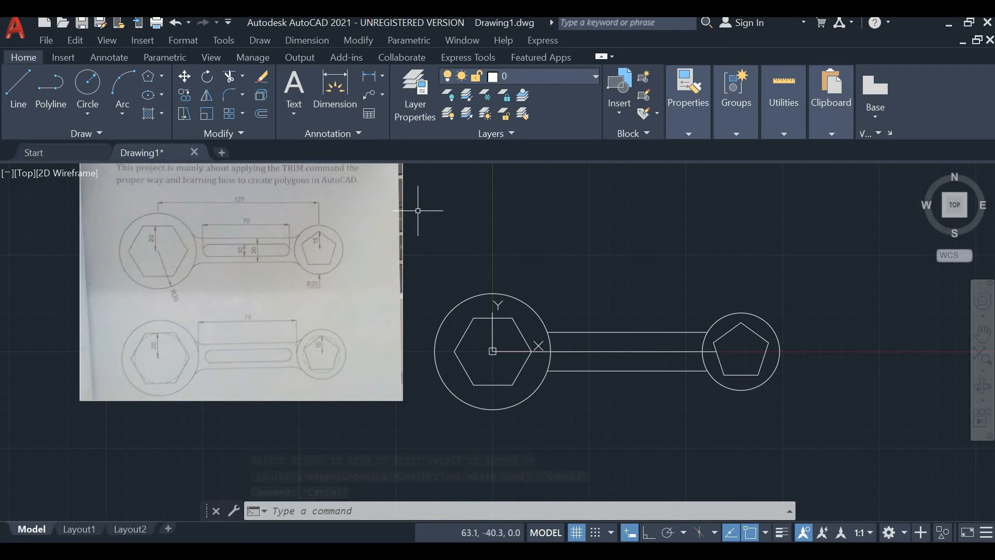
pyautogui.press('Escape')
# Fillet the corner between the large circle and the upper handle edge with a radius of 5
pyautogui.write('F')
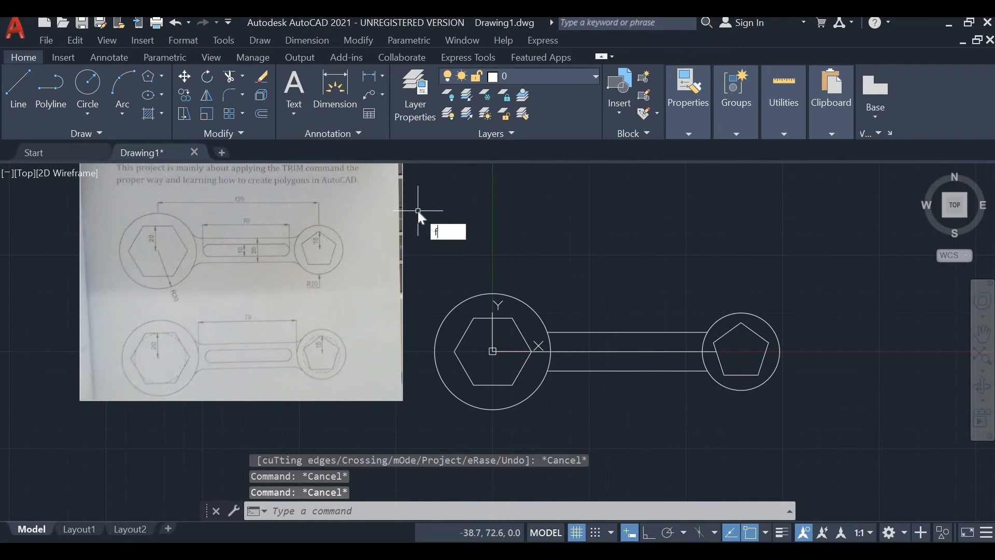
pyautogui.click(487, 248)
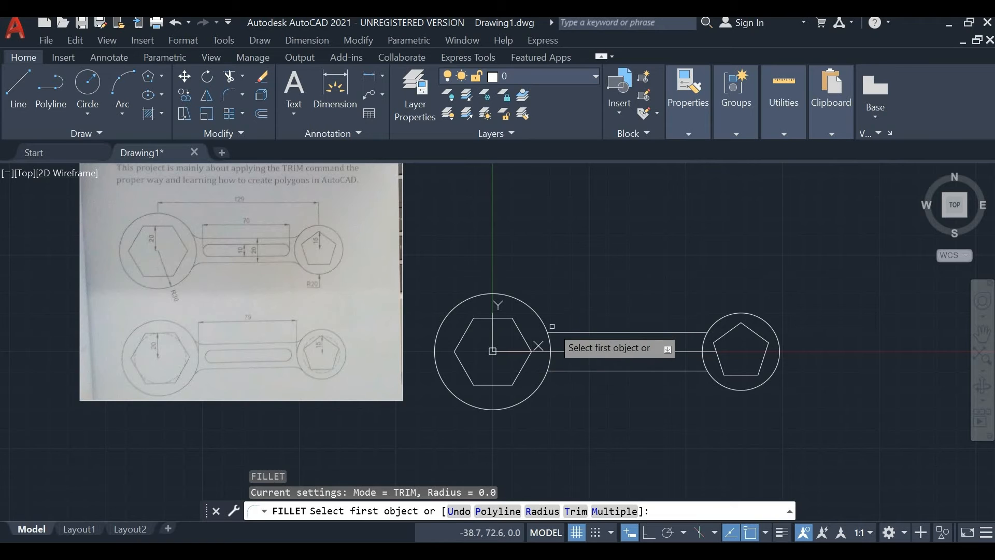
pyautogui.click(542, 511)
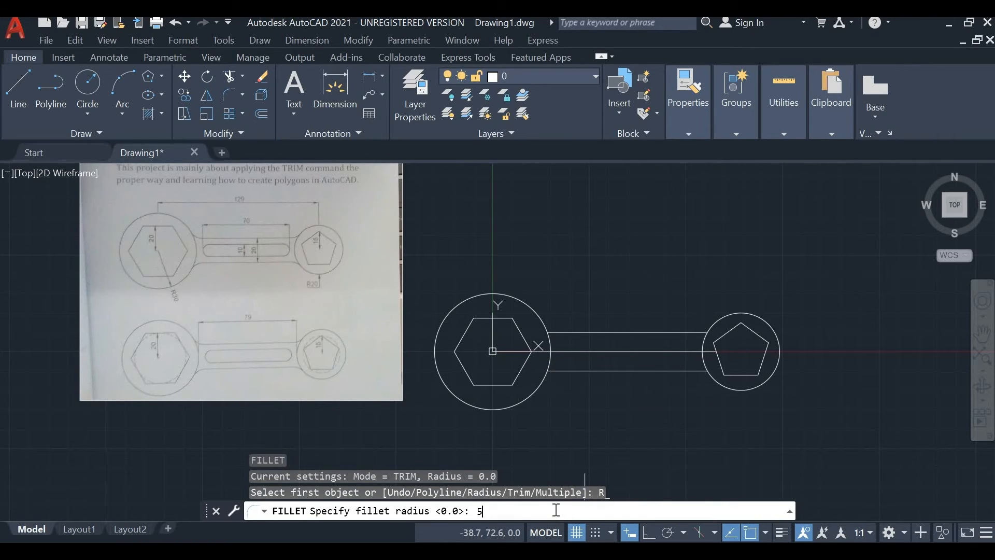
pyautogui.press('Return')
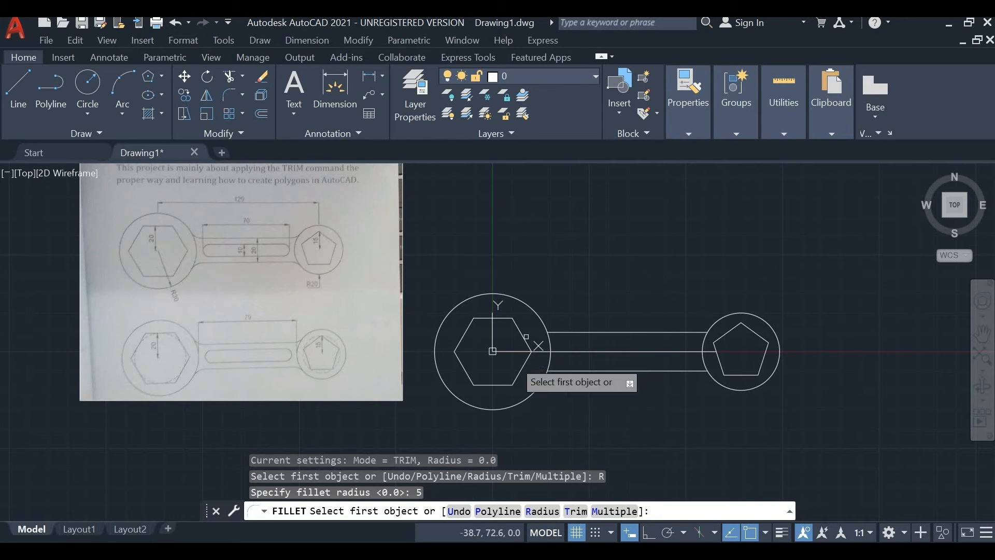
pyautogui.click(520, 299)
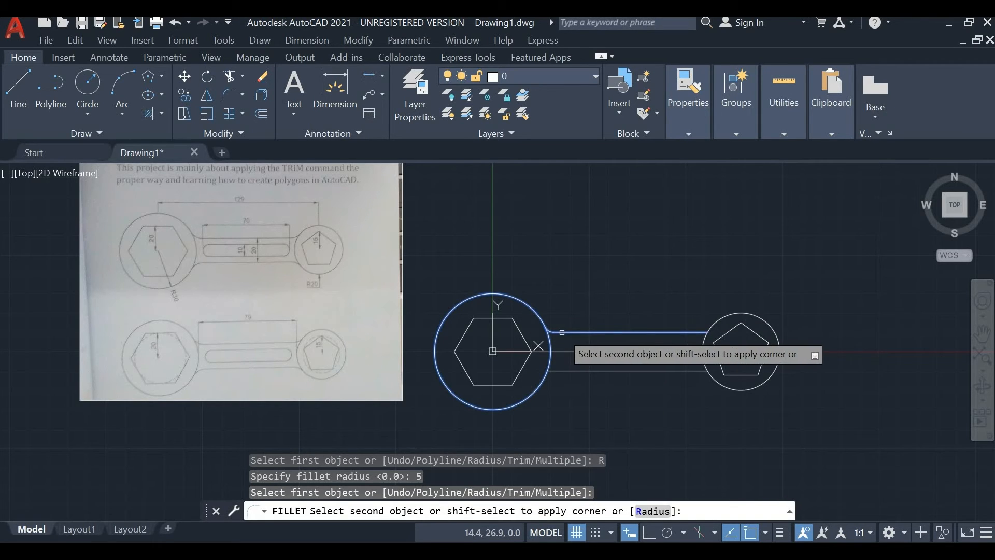
pyautogui.click(562, 332)
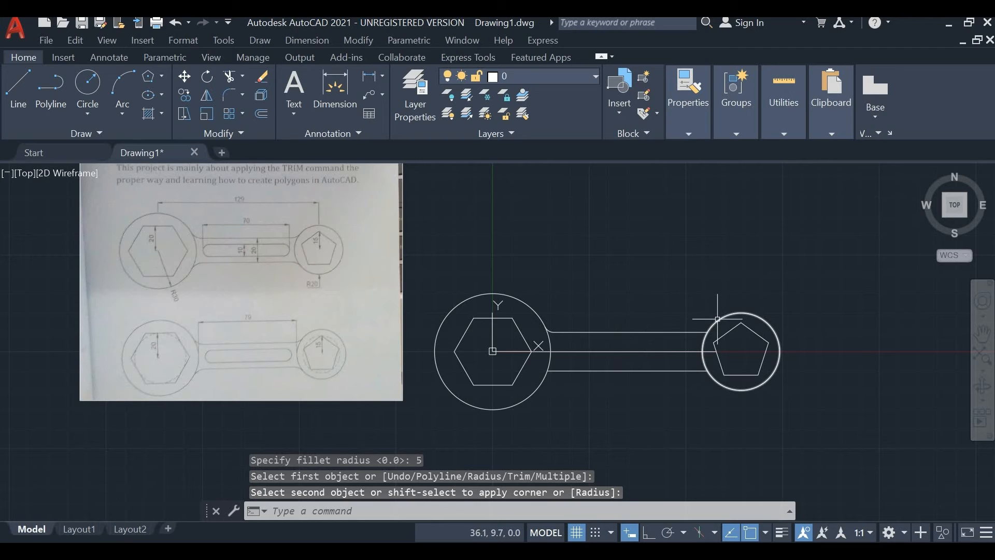
# Fillet the small circle to the upper and lower handle edges with a radius of 5
pyautogui.press('Return')
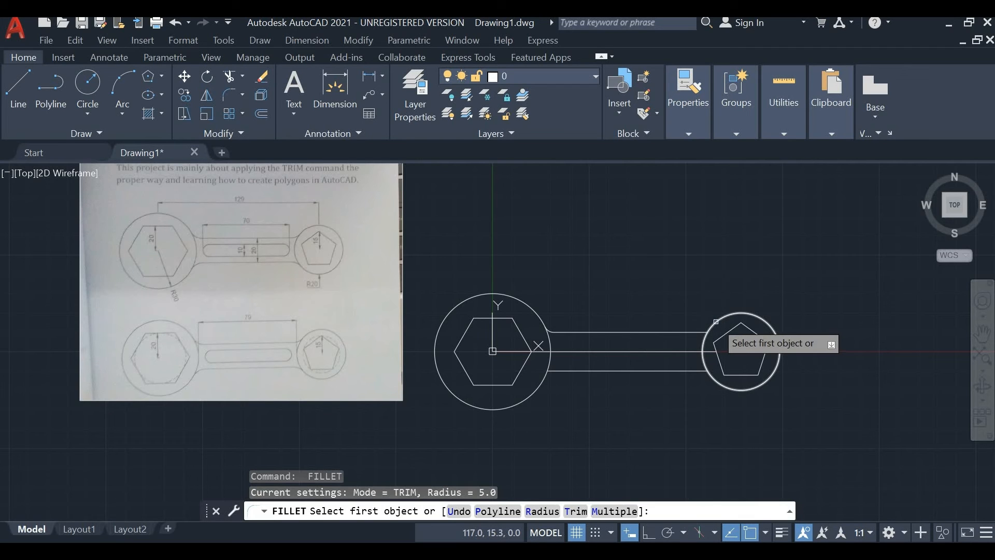
pyautogui.click(719, 321)
pyautogui.click(695, 333)
pyautogui.click(697, 371)
pyautogui.press('Return')
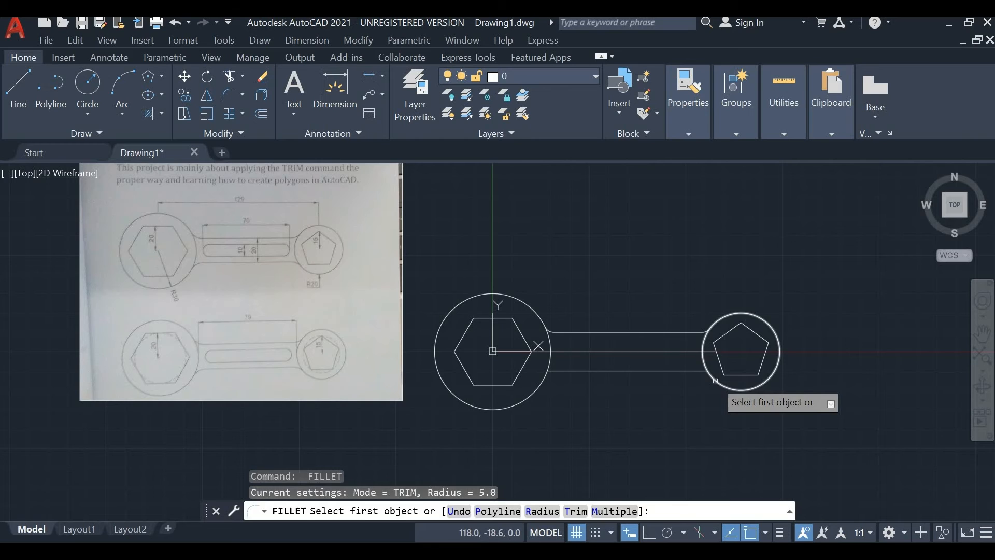
pyautogui.click(716, 383)
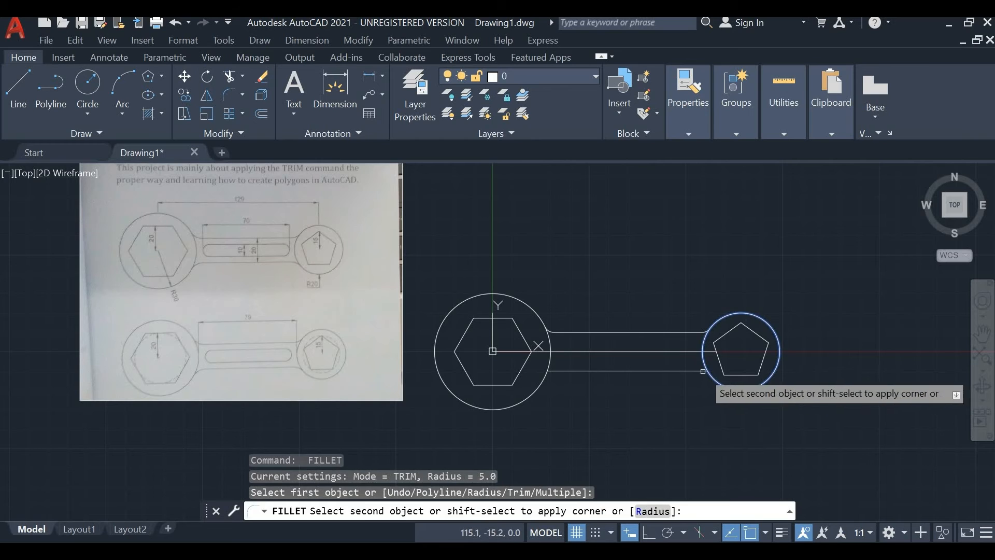
# Fillet the corner between the large circle and the lower handle edge with a radius of 5
pyautogui.press('Return')
pyautogui.click(538, 393)
pyautogui.click(561, 372)
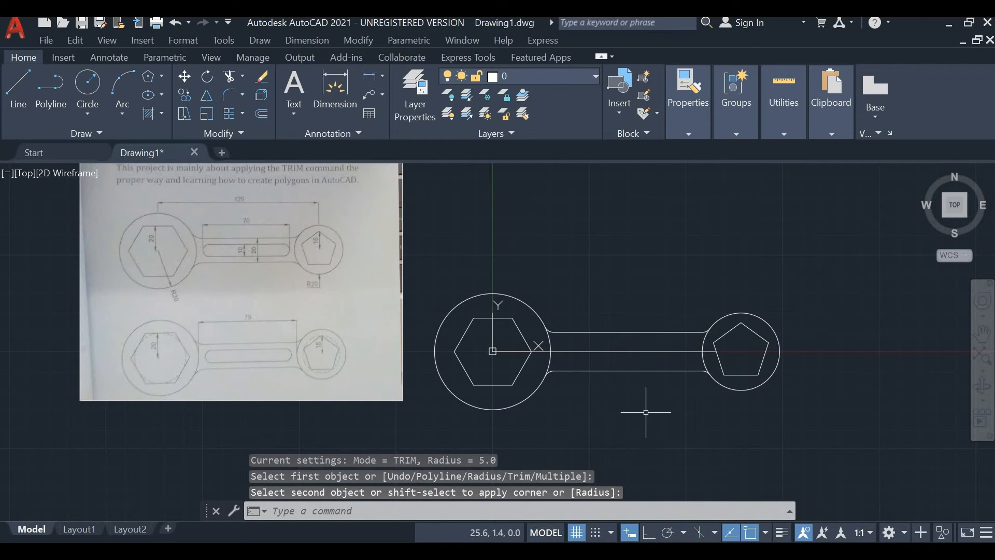
# Offset the centre line by 5 above and below to form the long sides of the handle's slot
pyautogui.moveTo(702, 373); pyautogui.dragTo(691, 401, button='middle')
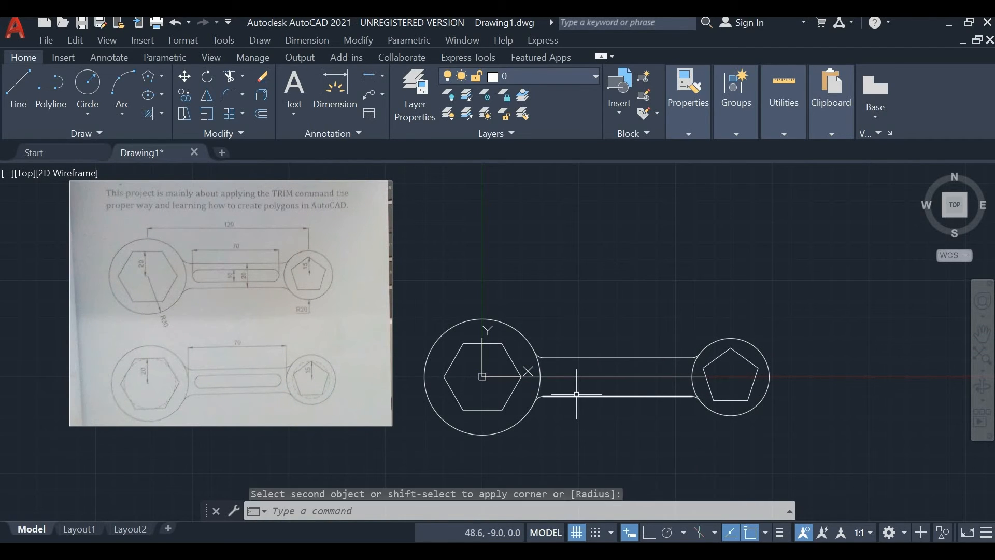
pyautogui.press('Escape')
pyautogui.write('o')
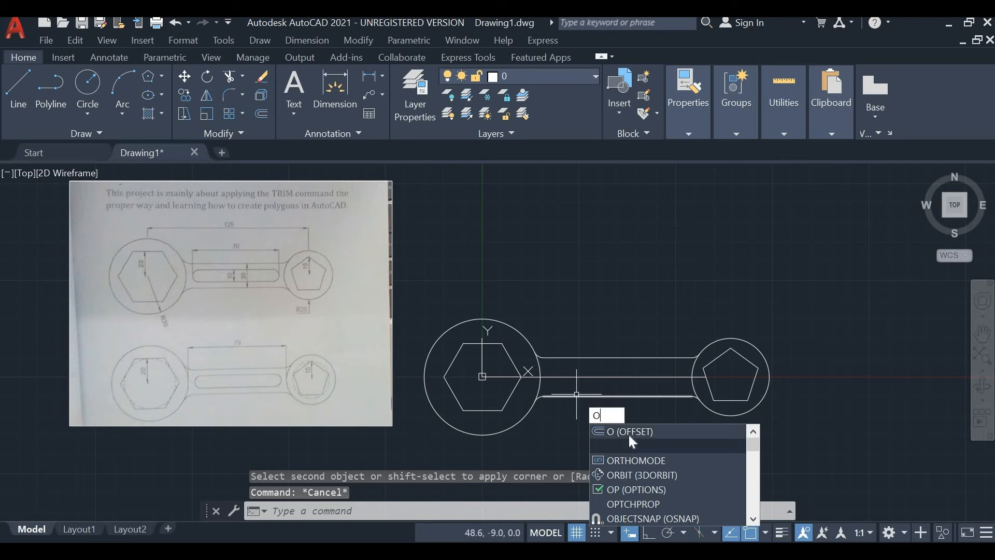
pyautogui.press('Return')
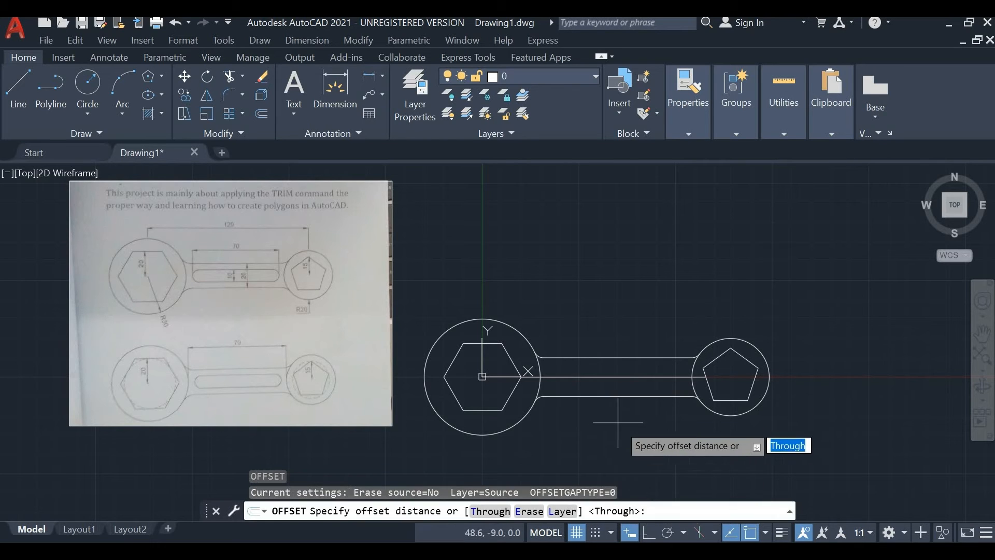
pyautogui.click(595, 377)
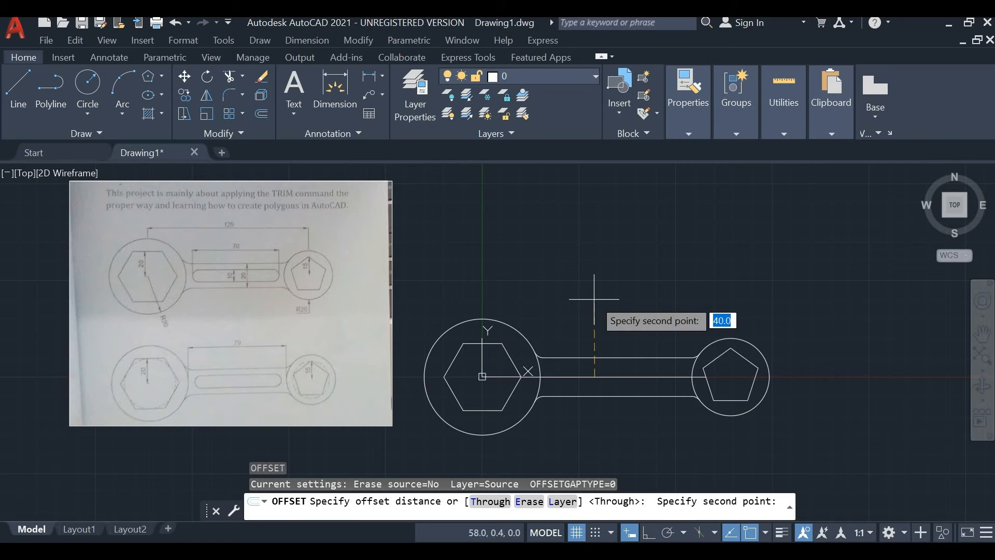
pyautogui.write('5')
pyautogui.press('Return')
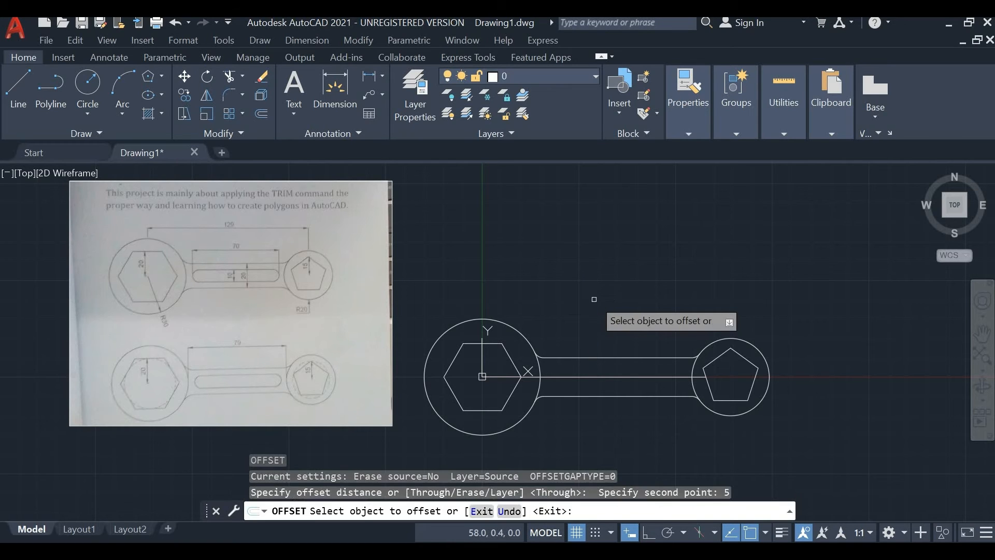
pyautogui.click(607, 377)
pyautogui.click(612, 373)
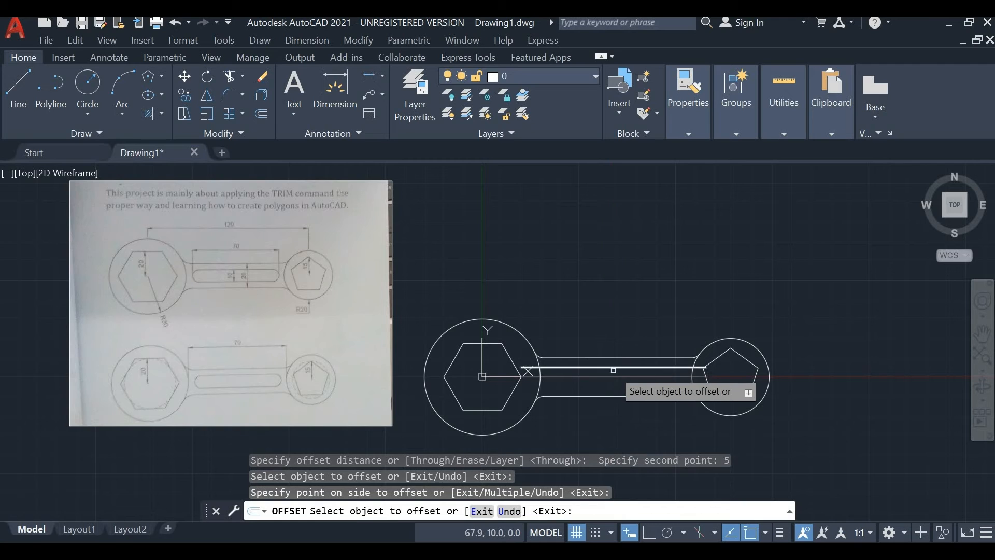
pyautogui.click(614, 375)
pyautogui.click(614, 387)
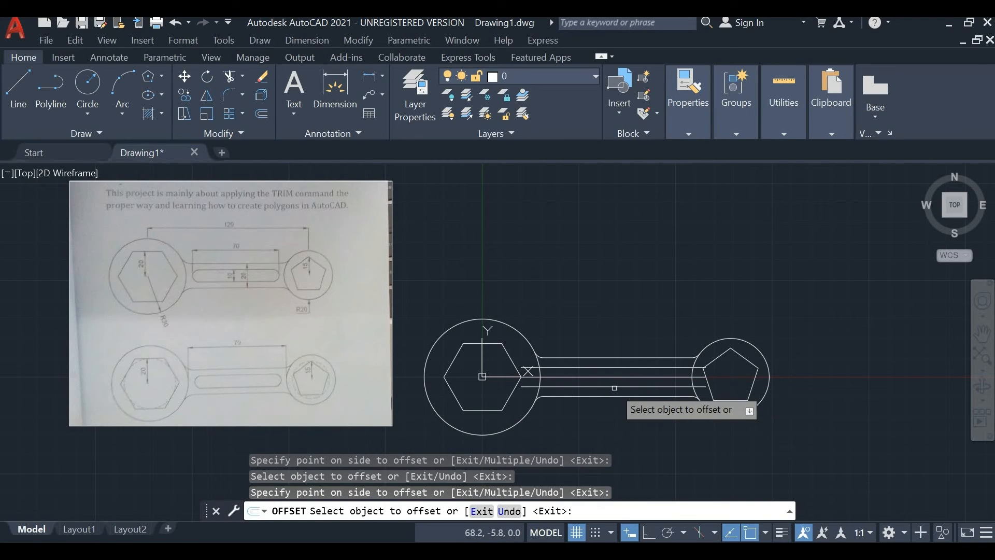
pyautogui.press('Escape')
# Trim the centre line and both slot lines back to the large circle and remove the centre line between the circles
pyautogui.write('t')
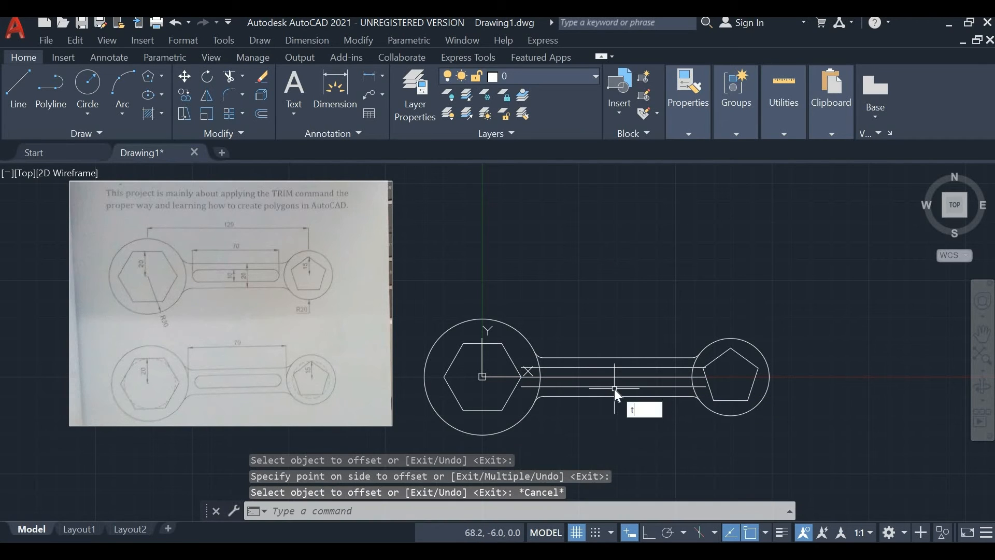
pyautogui.write('r')
pyautogui.press('Return')
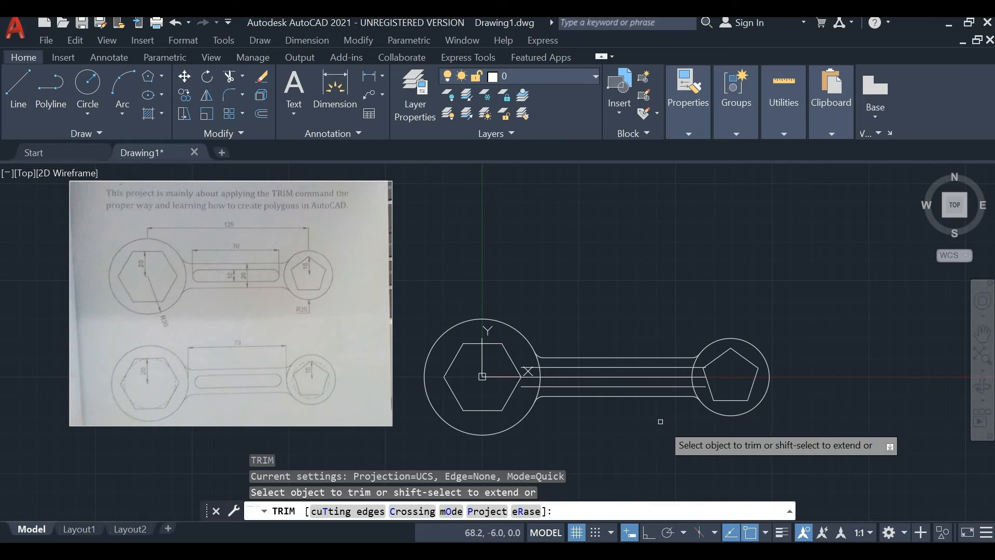
pyautogui.scroll(5, 544, 384)
pyautogui.moveTo(511, 312)
pyautogui.mouseDown()
pyautogui.moveTo(502, 310)
pyautogui.moveTo(503, 342)
pyautogui.mouseUp()
pyautogui.moveTo(495, 402); pyautogui.dragTo(492, 395)
pyautogui.moveTo(490, 356); pyautogui.dragTo(491, 361)
pyautogui.click(493, 365)
pyautogui.click(589, 363)
pyautogui.scroll(-2, 590, 366)
pyautogui.click(643, 345)
pyautogui.moveTo(771, 394); pyautogui.dragTo(666, 355, button='middle')
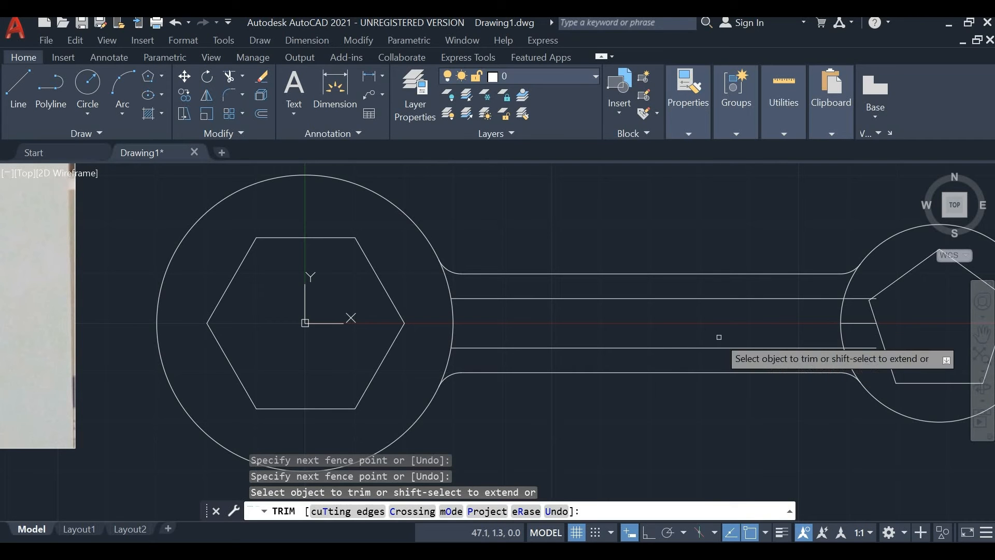
# Trim the leftover centre-line piece and the ends of both slot lines inside the small circle
pyautogui.click(864, 322)
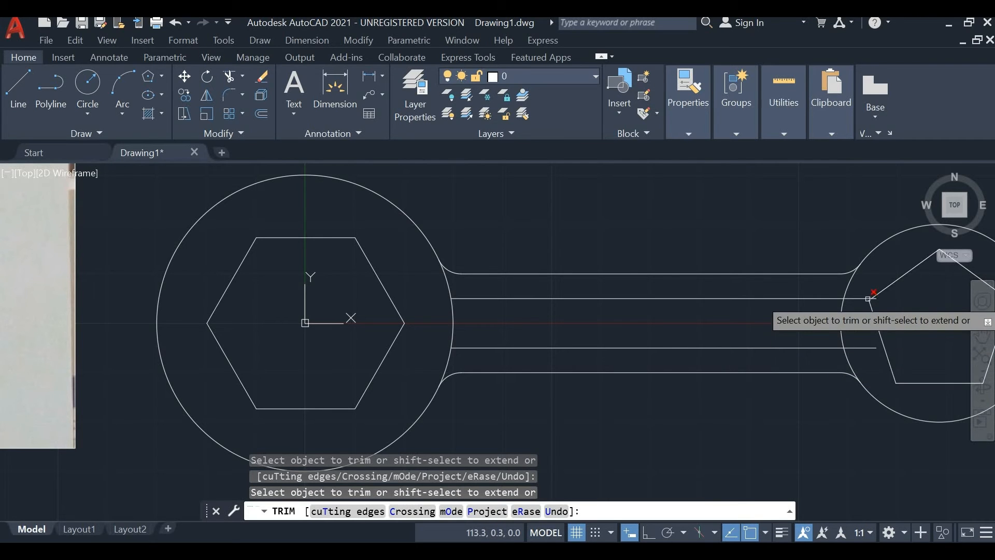
pyautogui.click(871, 291)
pyautogui.click(872, 343)
pyautogui.press('Return')
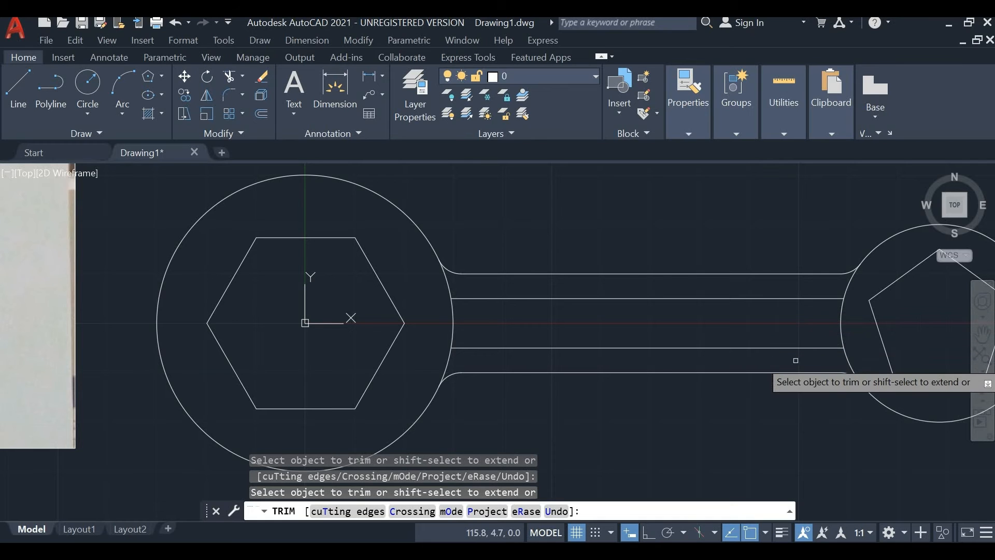
pyautogui.scroll(-2, 579, 387)
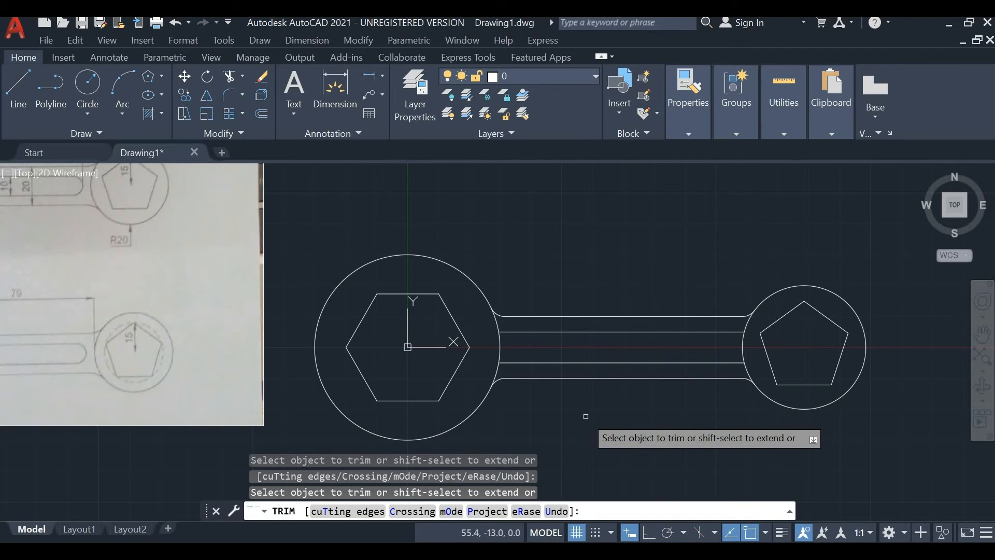
pyautogui.press('Escape')
pyautogui.scroll(-2, 550, 383)
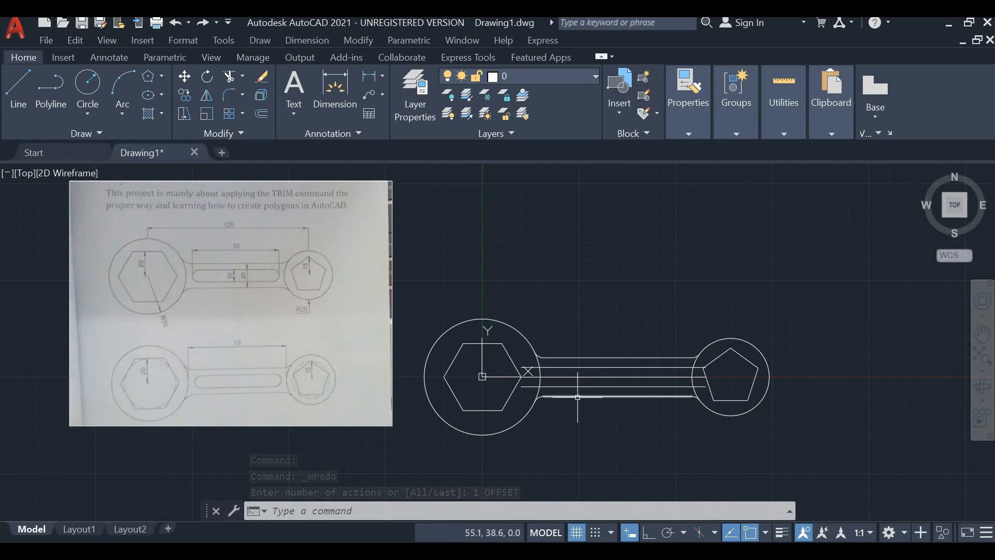
# Trim the two long slot lines back to the large and small circles, leaving the centre line in place
pyautogui.write('tr')
pyautogui.scroll(5, 549, 377)
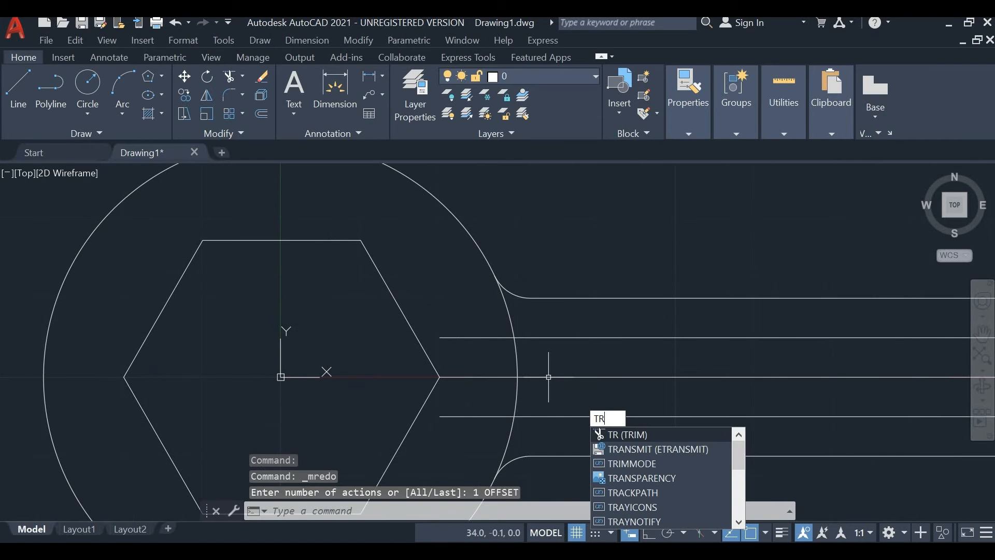
pyautogui.press('Return')
pyautogui.click(482, 336)
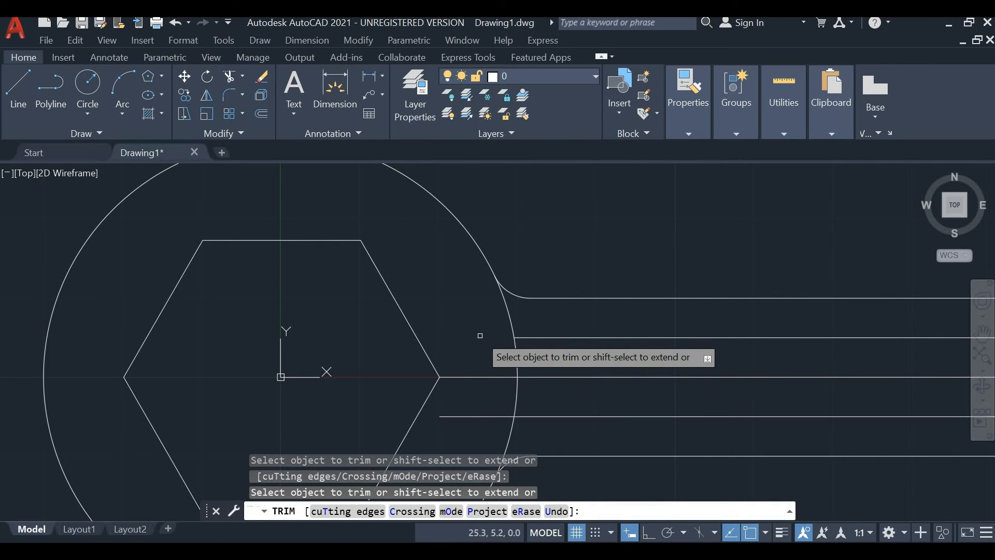
pyautogui.click(468, 416)
pyautogui.scroll(-2, 492, 423)
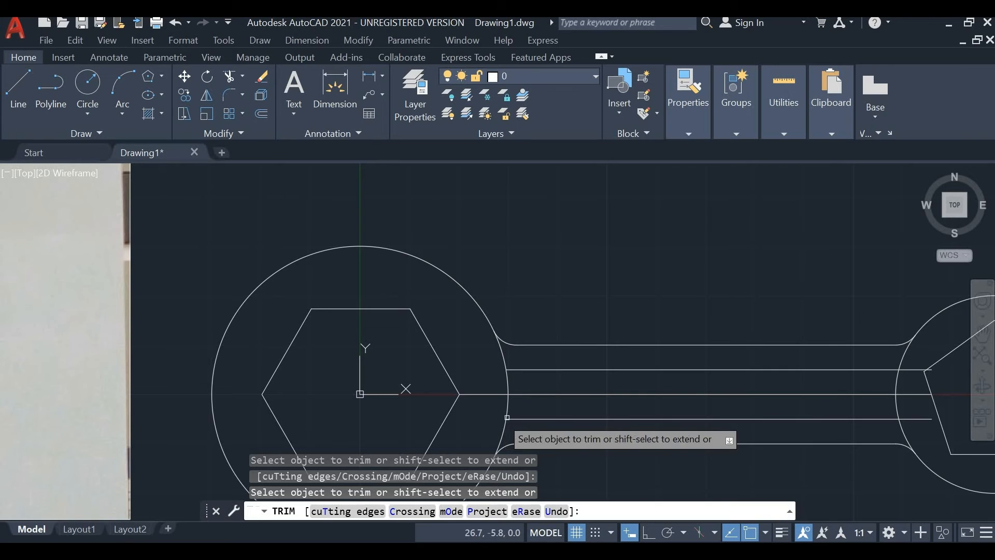
pyautogui.click(915, 370)
pyautogui.click(915, 418)
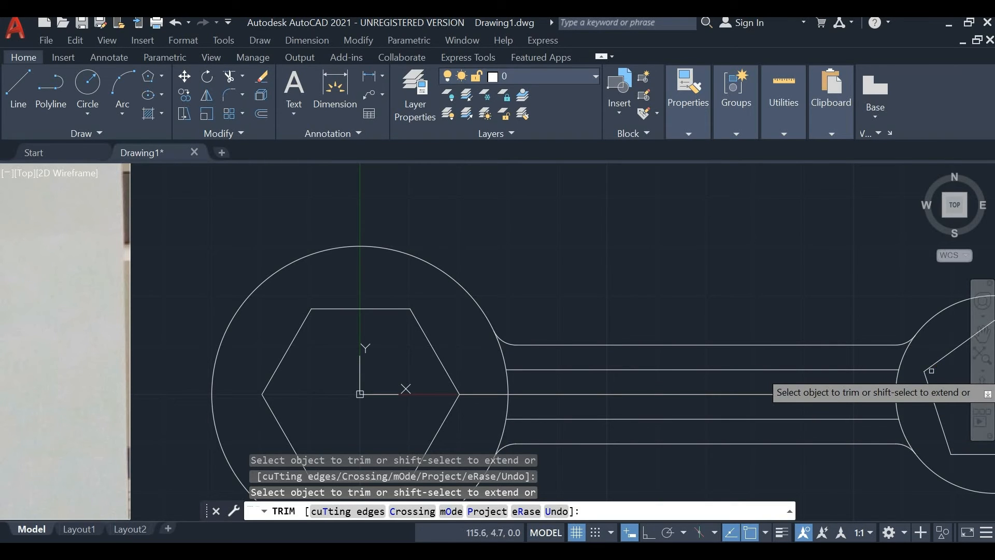
pyautogui.press('Escape')
pyautogui.scroll(-2, 711, 318)
pyautogui.moveTo(696, 370)
pyautogui.mouseDown(button='middle')
pyautogui.moveTo(644, 315)
pyautogui.moveTo(569, 342)
pyautogui.moveTo(574, 389)
pyautogui.mouseUp(button='middle')
pyautogui.scroll(-1, 648, 313)
pyautogui.scroll(-1, 623, 328)
pyautogui.scroll(2, 576, 348)
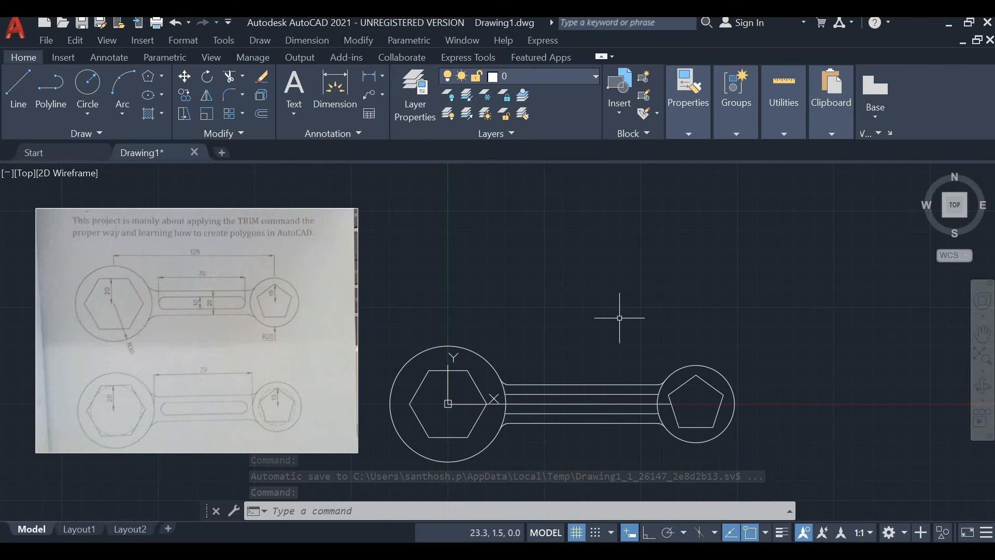
pyautogui.scroll(2, 529, 275)
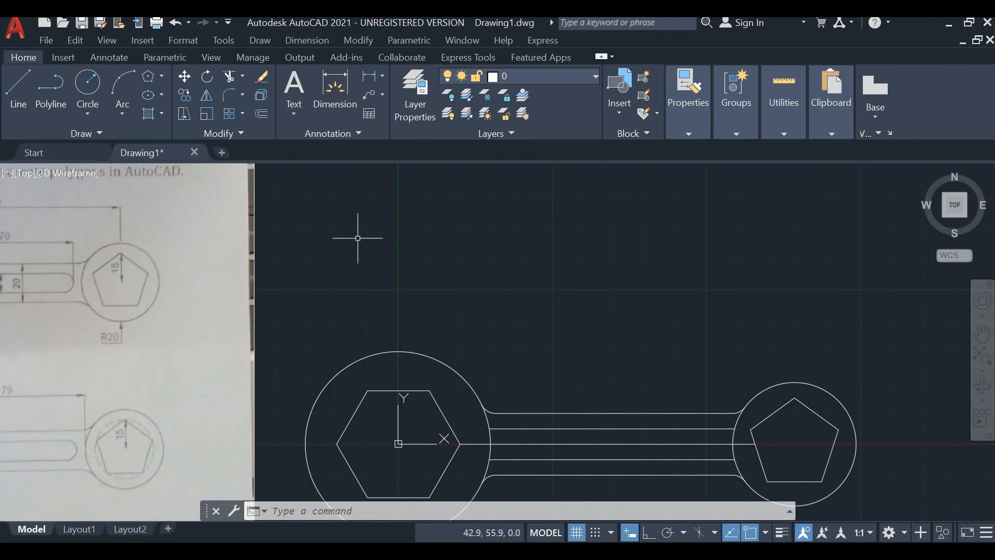
pyautogui.scroll(-2, 525, 276)
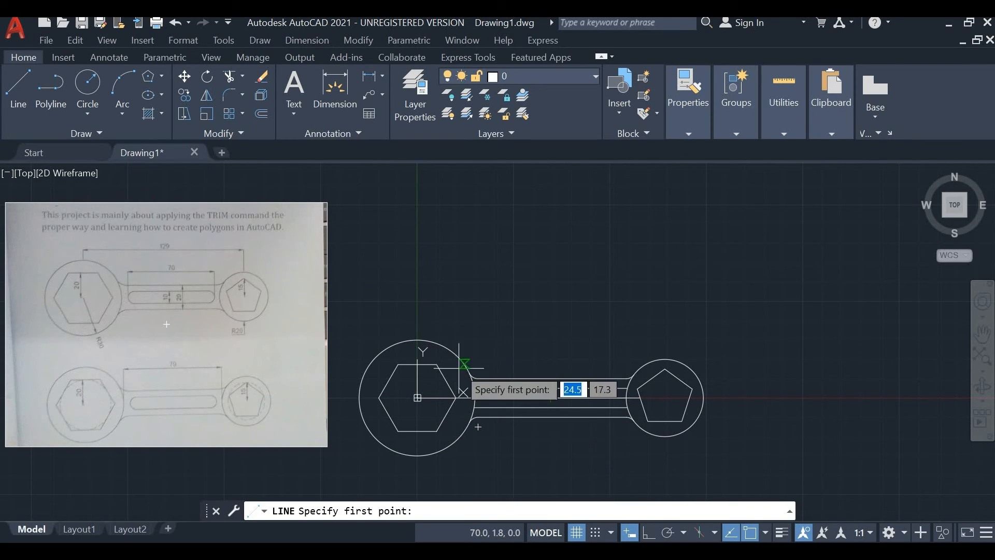
# Draw a line 35 long from the middle of the handle's centre line towards the small circle, working out 70/2 with QuickCalc
pyautogui.click(549, 397)
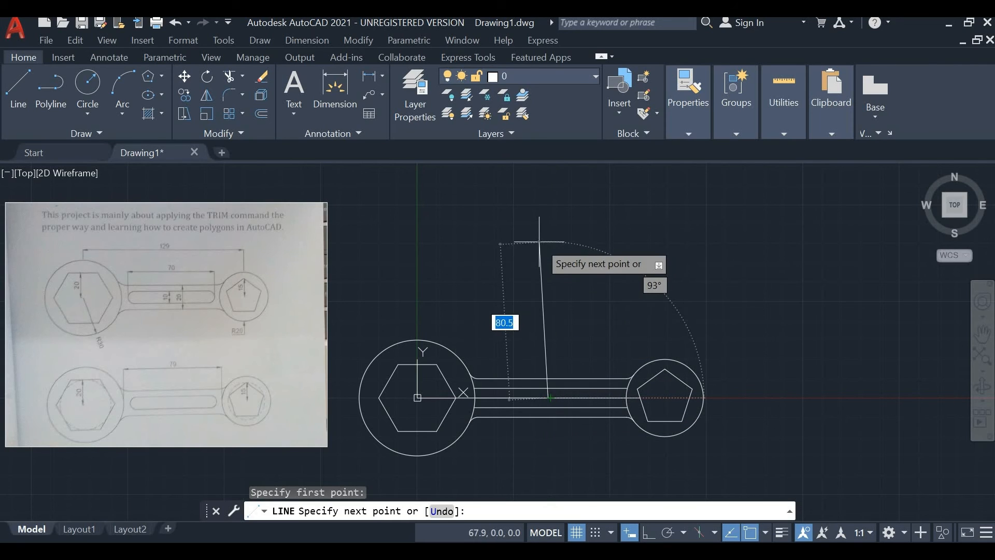
pyautogui.press('Escape')
pyautogui.press('Return')
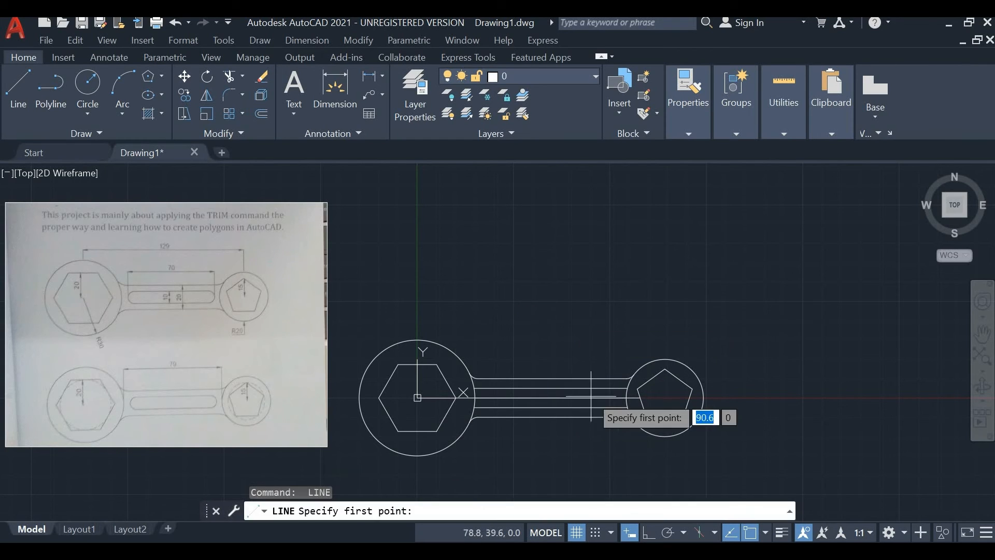
pyautogui.click(551, 398)
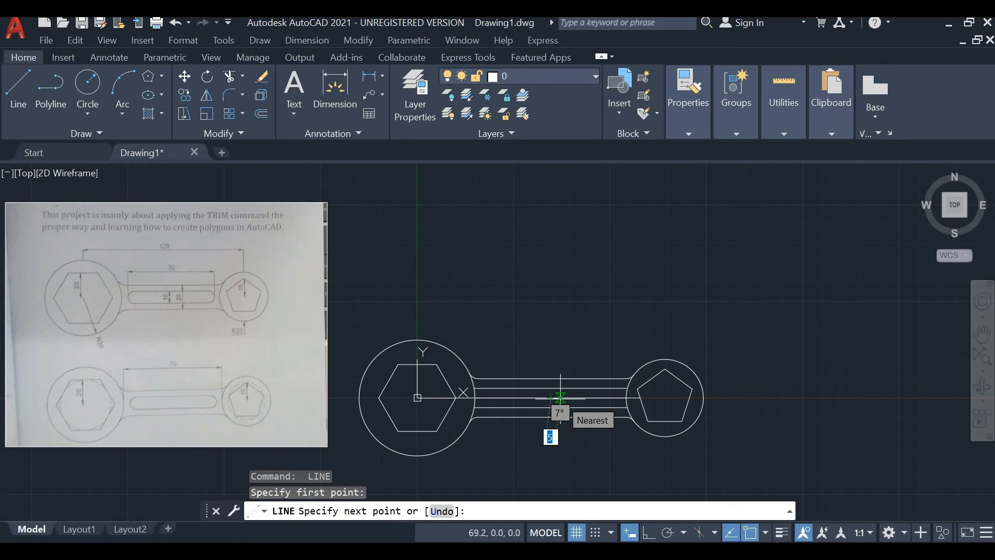
pyautogui.hotkey('ctrl', '8')
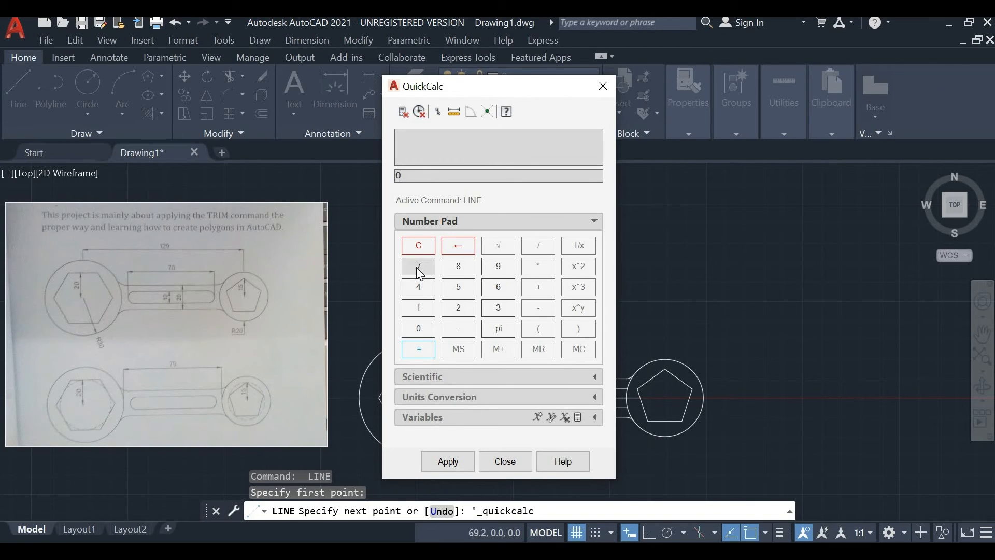
pyautogui.write('70-')
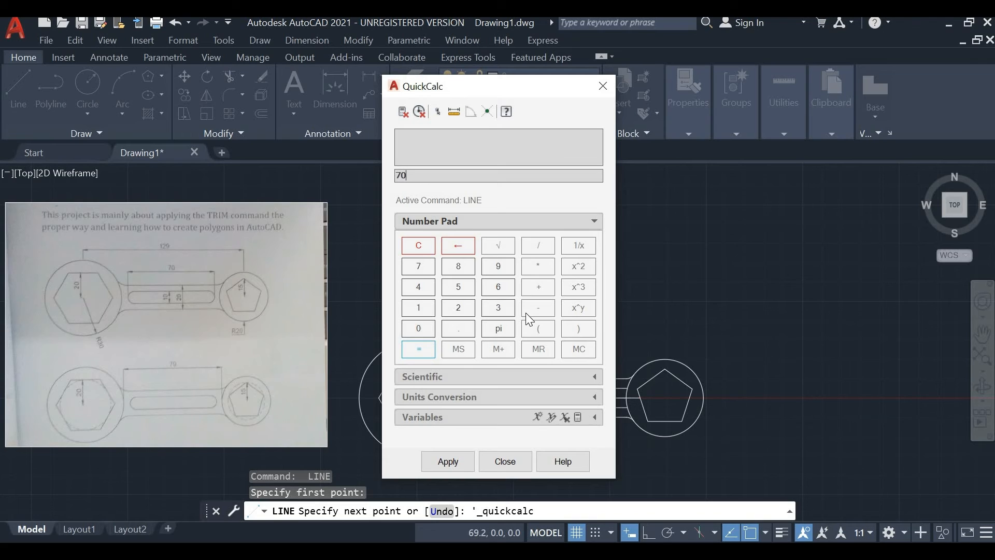
pyautogui.click(539, 244)
pyautogui.click(459, 308)
pyautogui.click(420, 349)
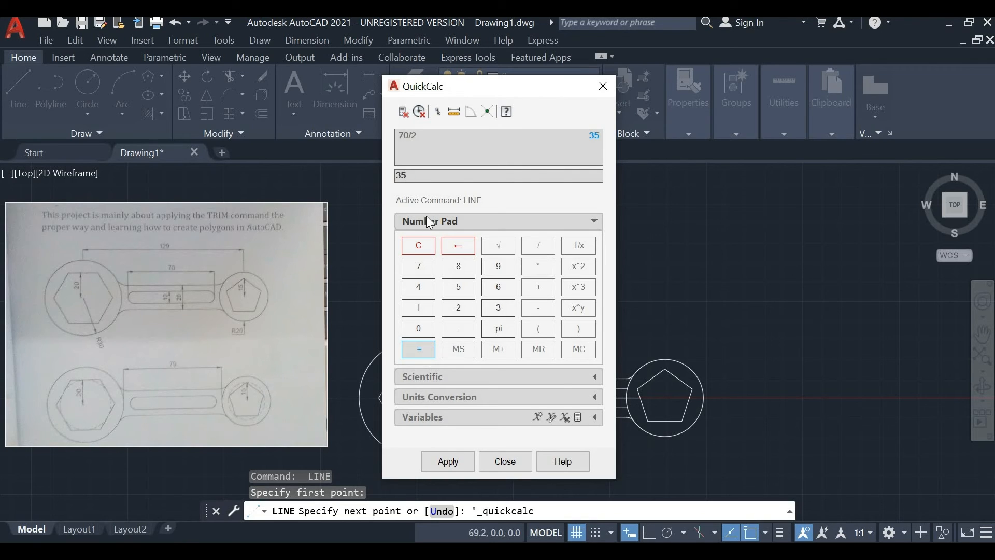
pyautogui.click(602, 85)
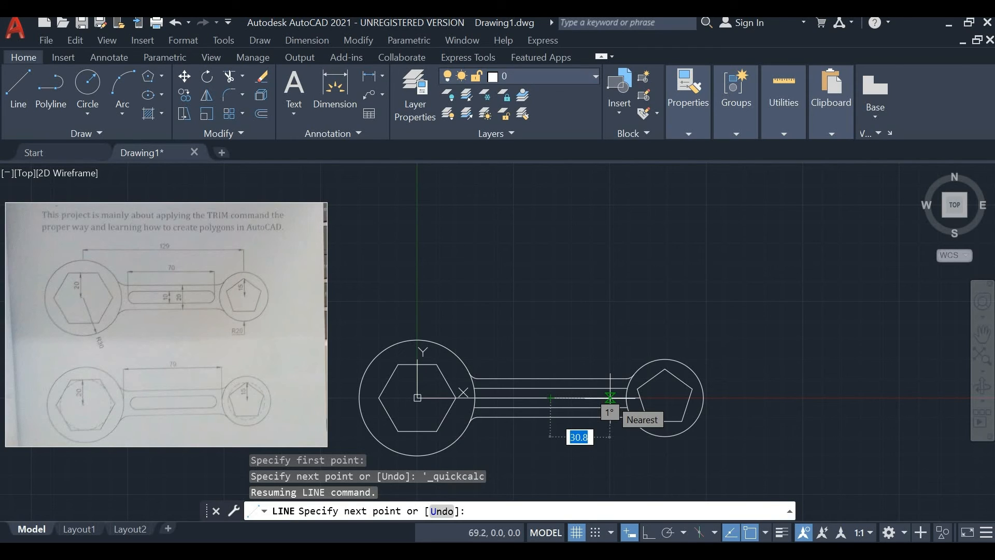
pyautogui.write('35')
pyautogui.press('Return')
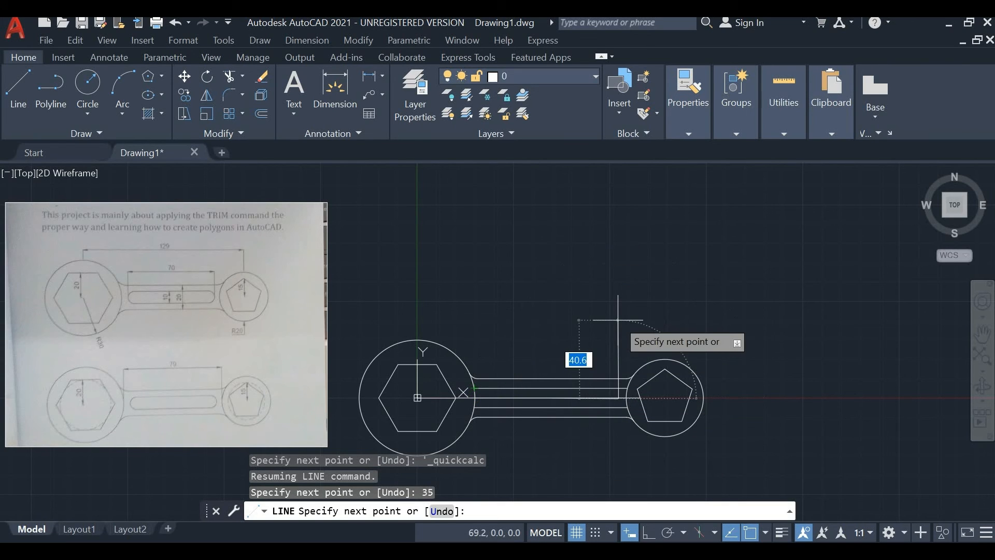
pyautogui.press('Escape')
# Draw a line 35 long from the midpoint of the handle's centre line towards the large circle
pyautogui.press('Return')
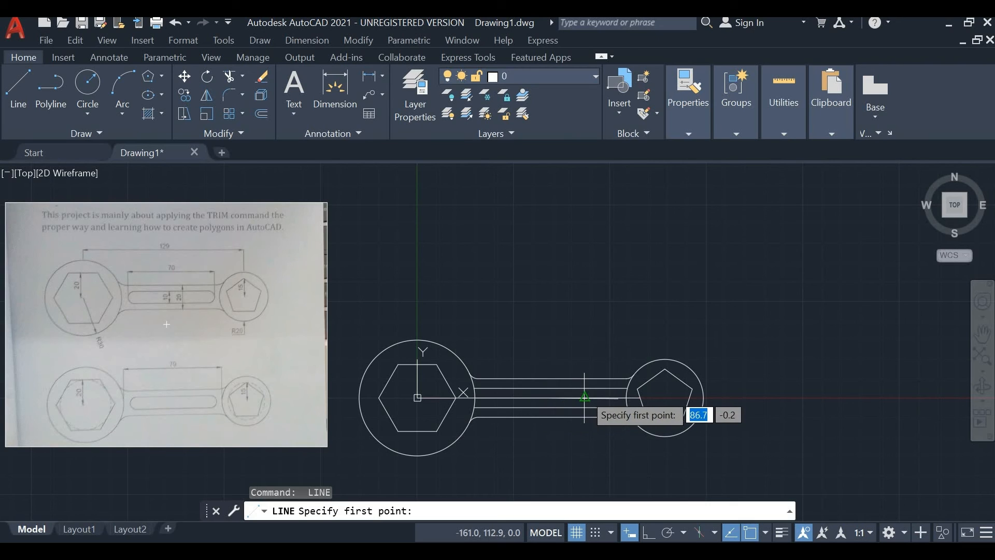
pyautogui.click(548, 398)
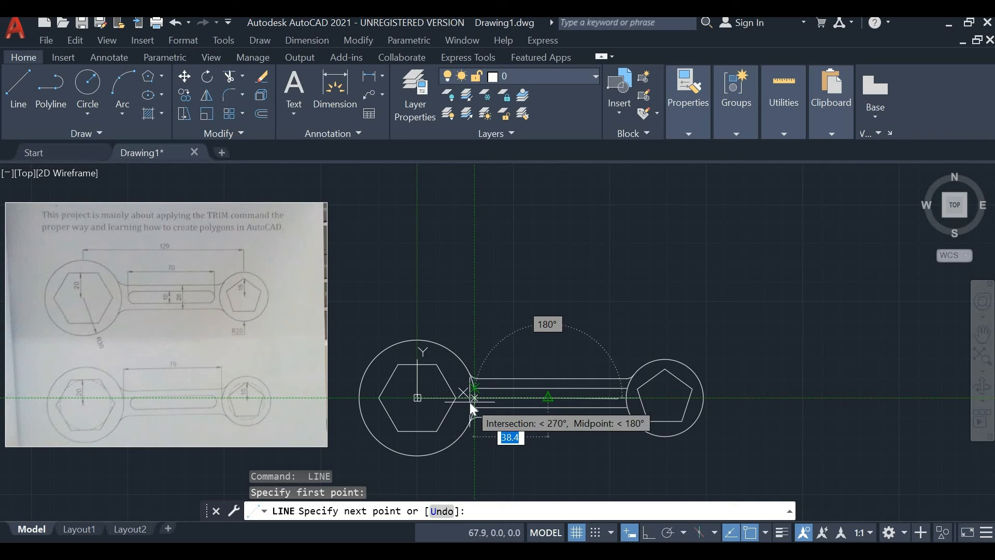
pyautogui.write('35')
pyautogui.press('Return')
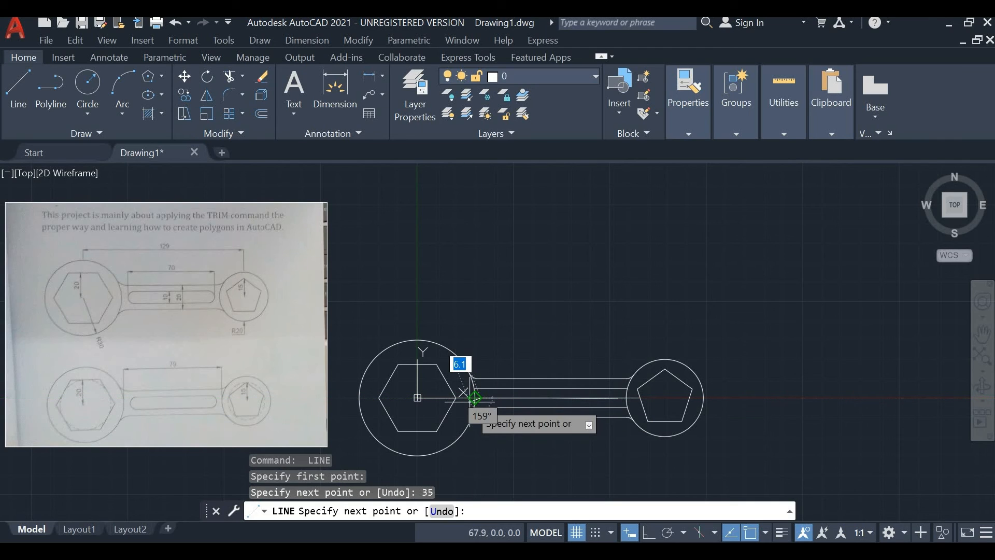
pyautogui.press('Escape')
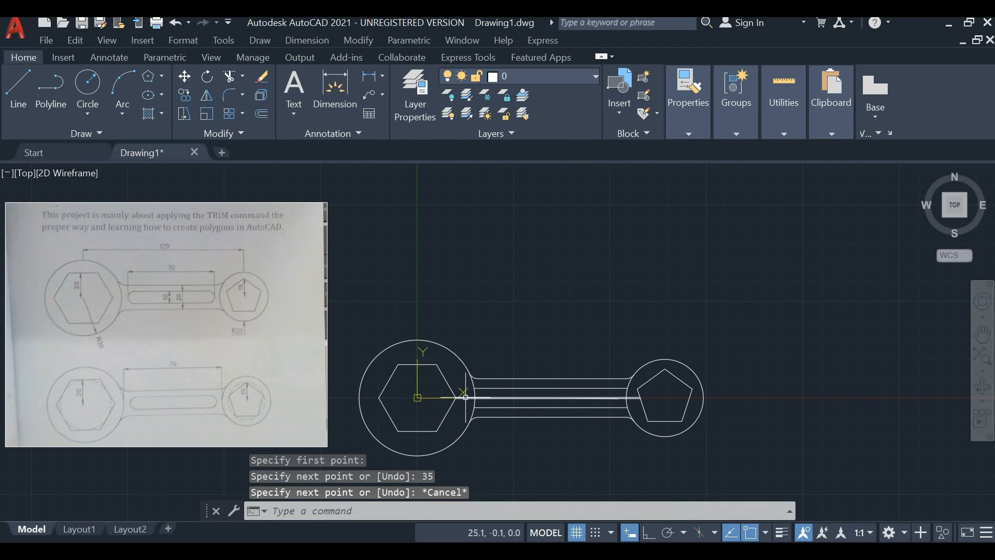
# Erase the long centre line that runs from the hexagon to the pentagon
pyautogui.click(466, 398)
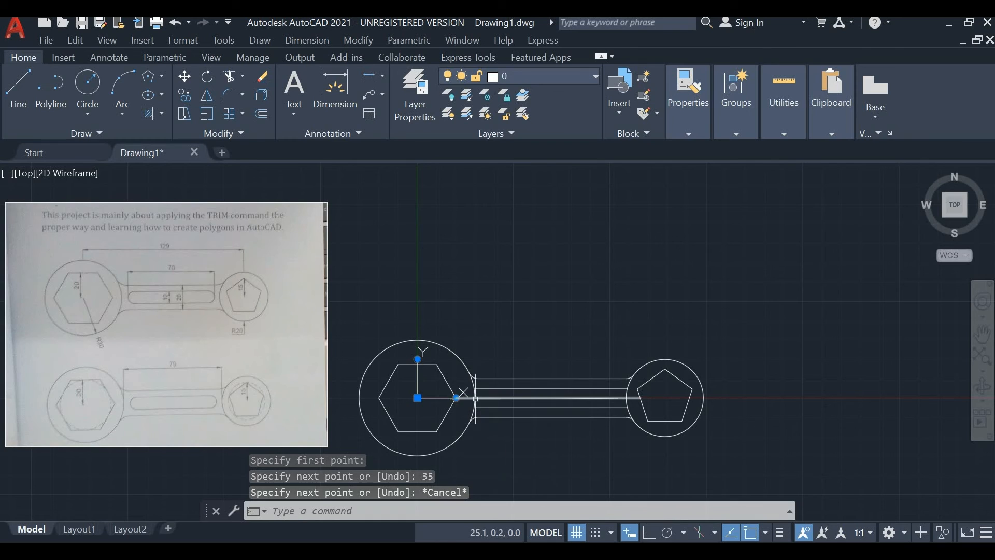
pyautogui.scroll(2, 483, 407)
pyautogui.press('Delete')
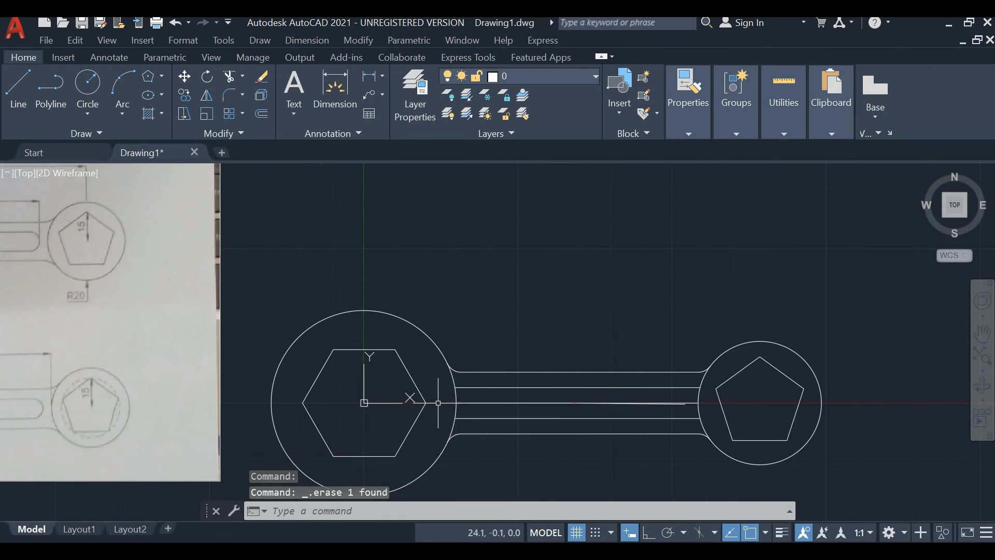
# Check the overlapping lines along the handle's axis and erase the surplus one at the small-circle end
pyautogui.click(494, 403)
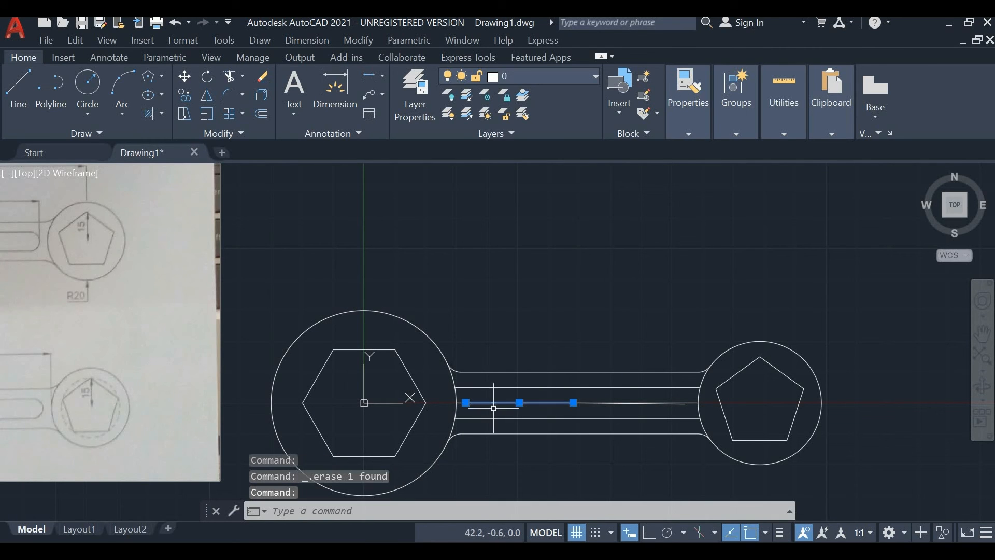
pyautogui.click(609, 403)
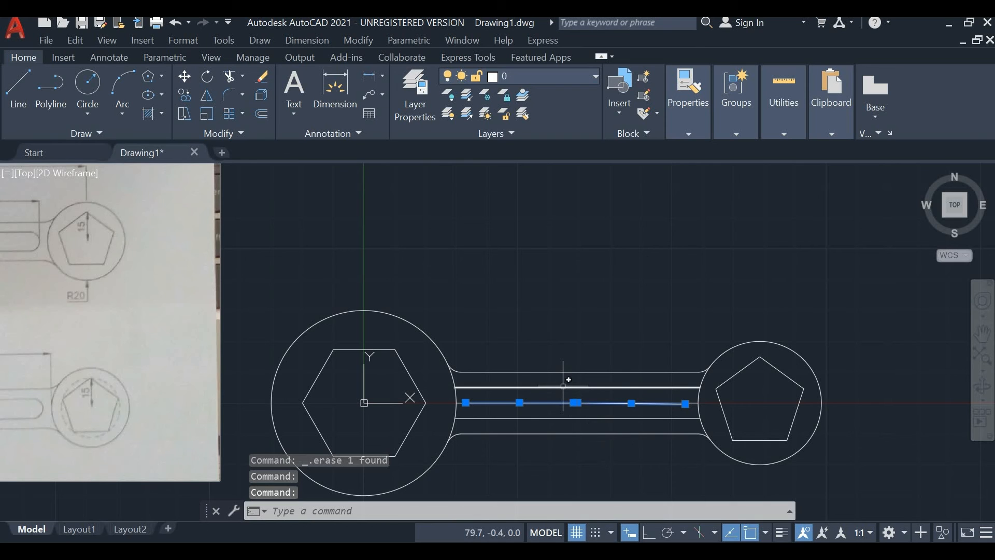
pyautogui.press('Escape')
pyautogui.scroll(5, 581, 404)
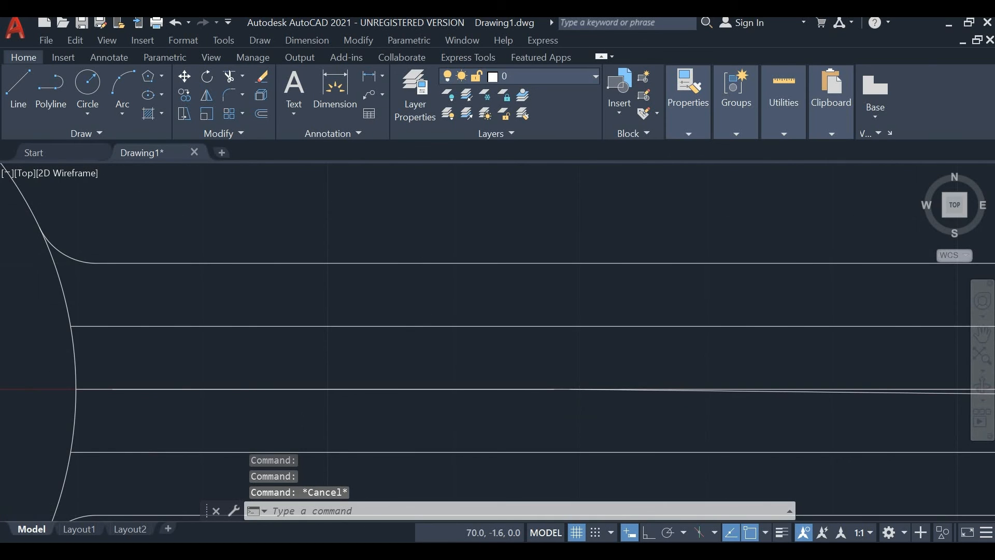
pyautogui.scroll(-5, 581, 404)
pyautogui.moveTo(613, 406); pyautogui.dragTo(612, 315, button='middle')
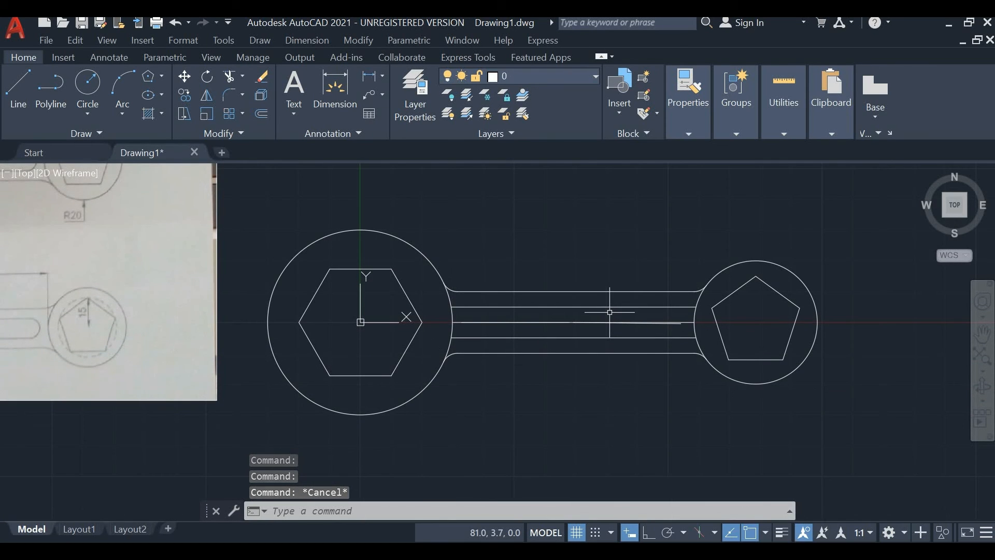
pyautogui.click(679, 322)
pyautogui.press('Delete')
# Draw a circle of radius 5 centred on the end of the handle's centre line nearest the hexagon
pyautogui.moveTo(497, 322); pyautogui.dragTo(220, 335, button='middle')
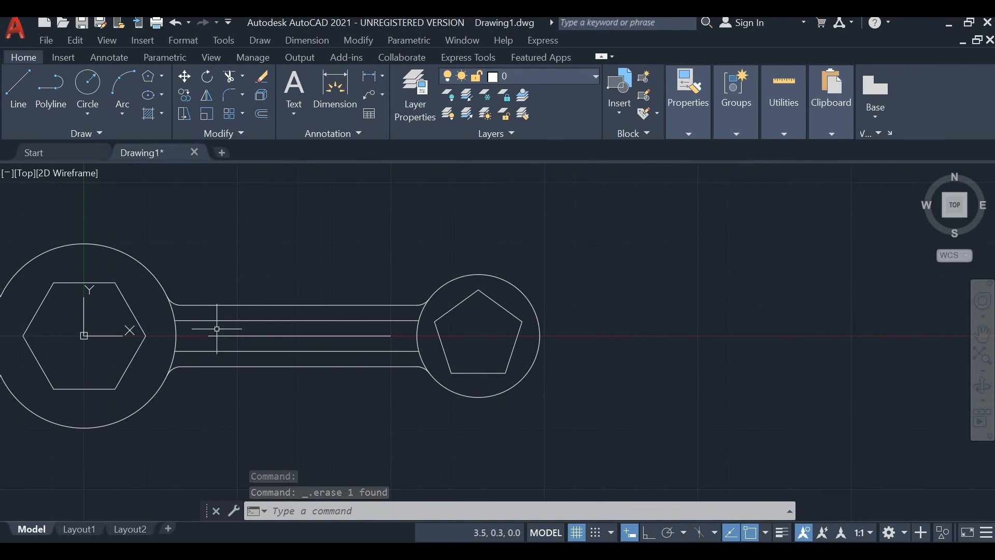
pyautogui.moveTo(280, 257); pyautogui.dragTo(293, 233, button='middle')
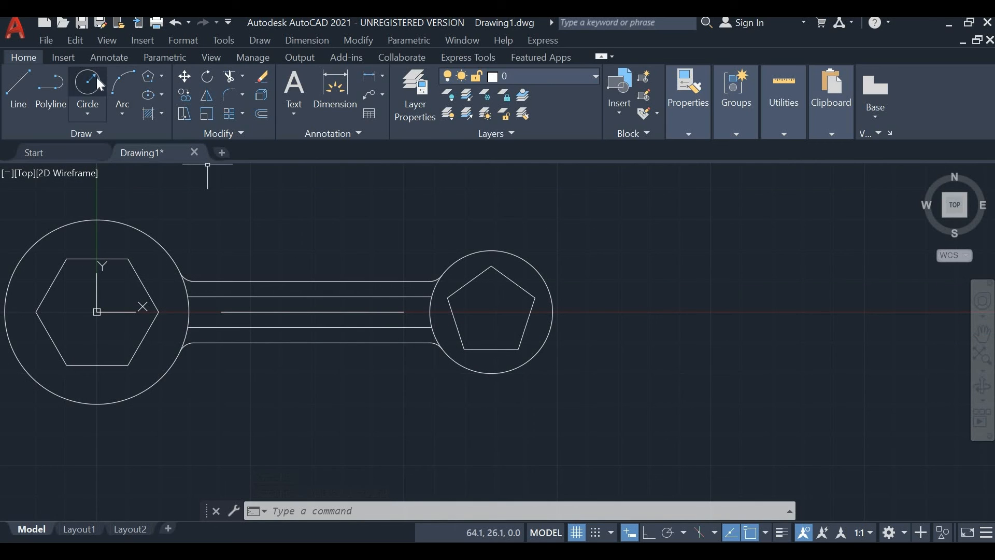
pyautogui.write('c')
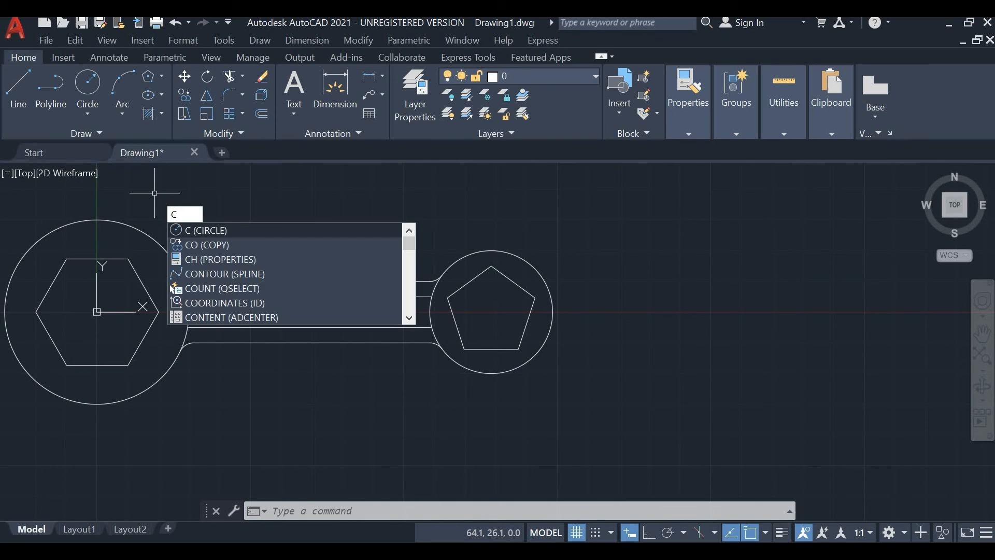
pyautogui.press('Return')
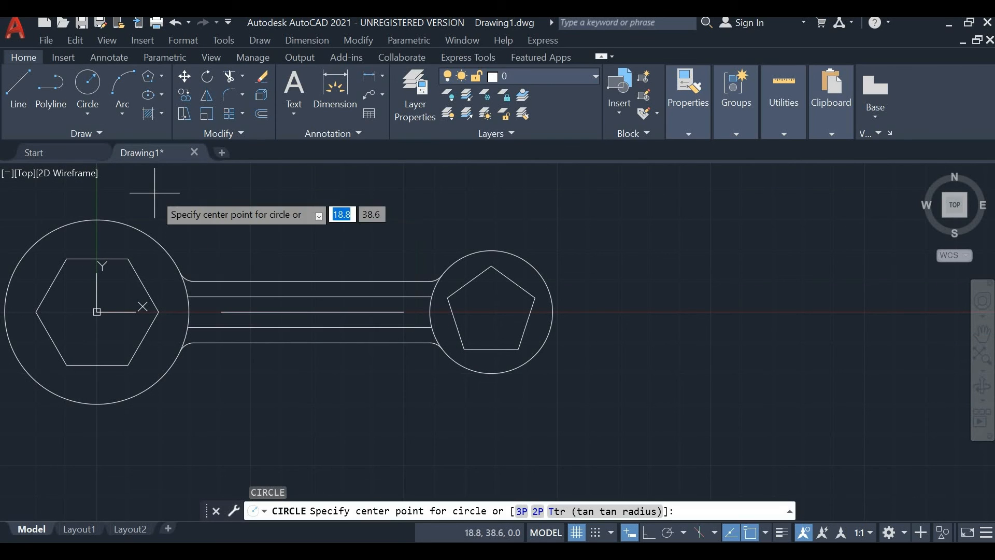
pyautogui.click(223, 311)
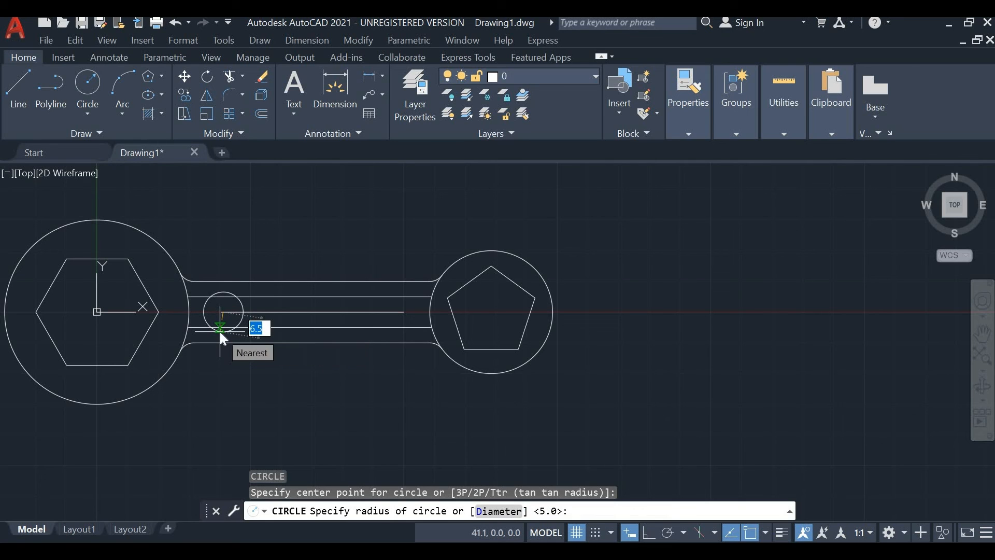
pyautogui.write('5')
pyautogui.press('Return')
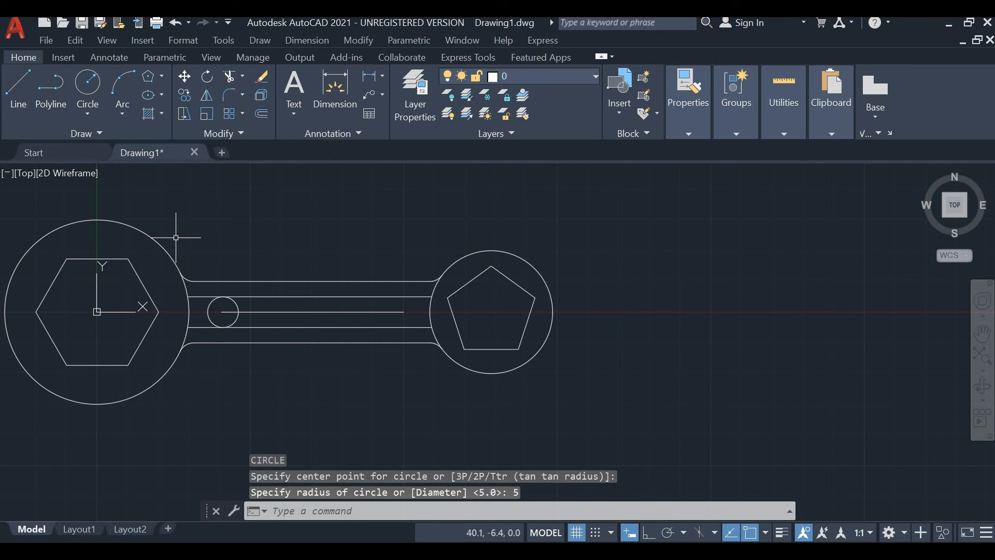
# Draw a second circle of radius 5 centred on the end of the handle's centre line nearest the pentagon
pyautogui.write('c')
pyautogui.press('Return')
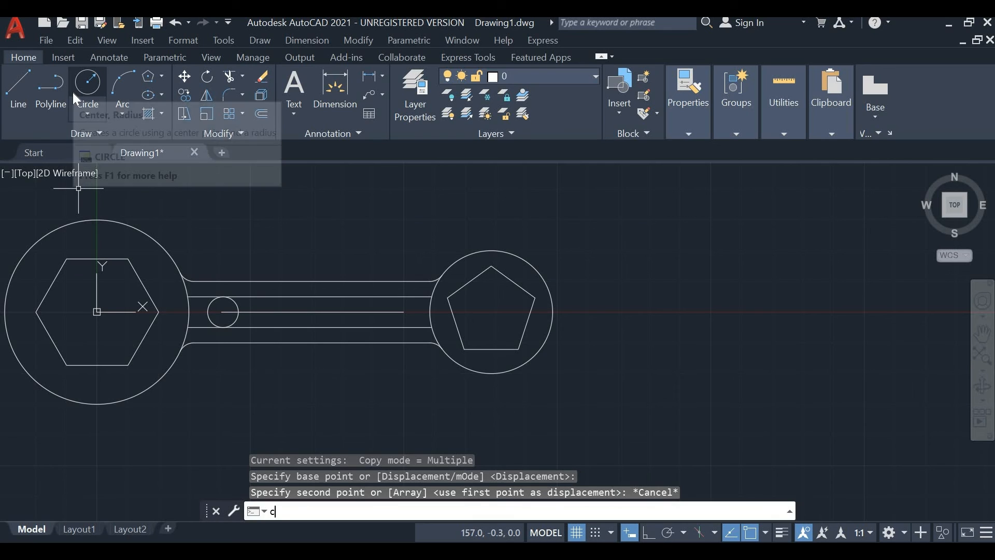
pyautogui.press('Escape')
pyautogui.press('Escape')
pyautogui.write('c')
pyautogui.press('Return')
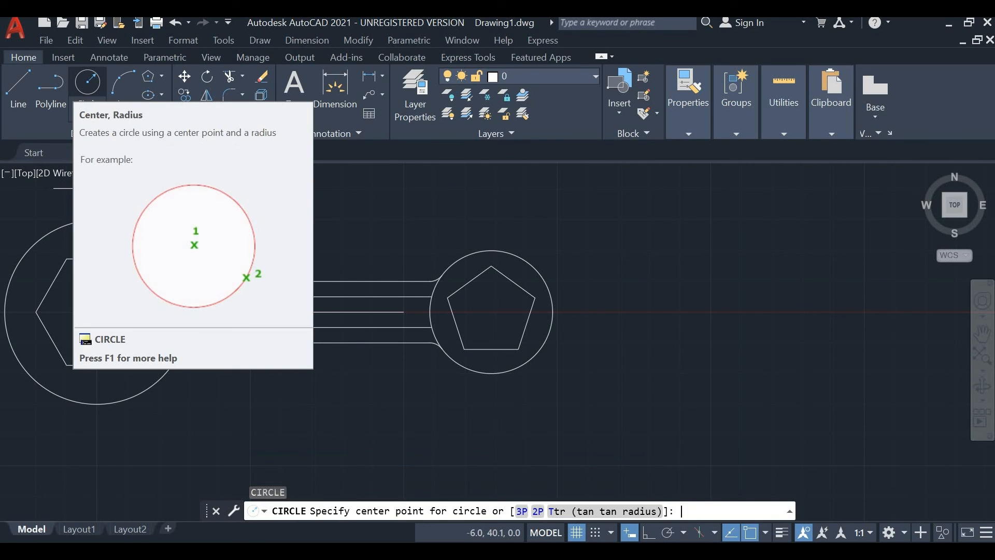
pyautogui.click(403, 311)
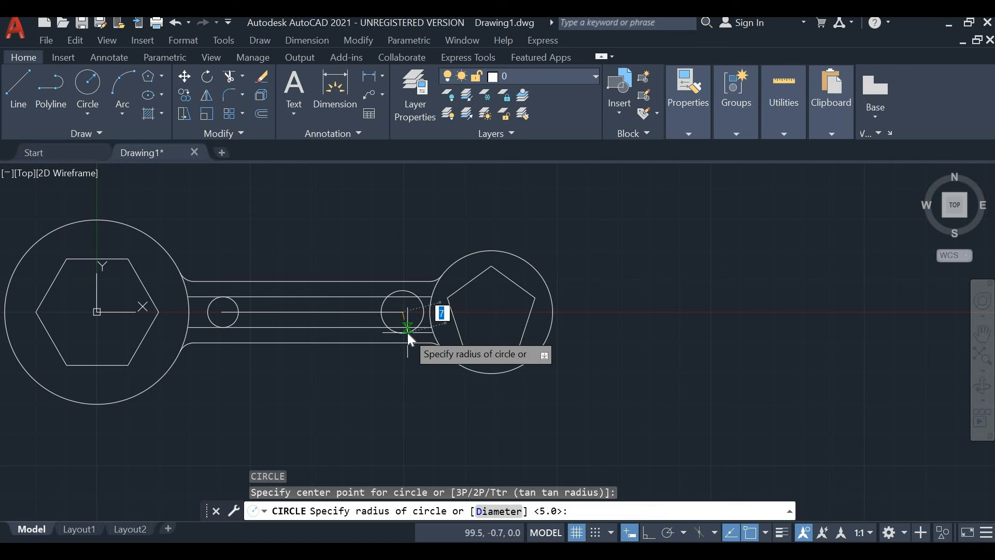
pyautogui.press('Return')
pyautogui.press('Escape')
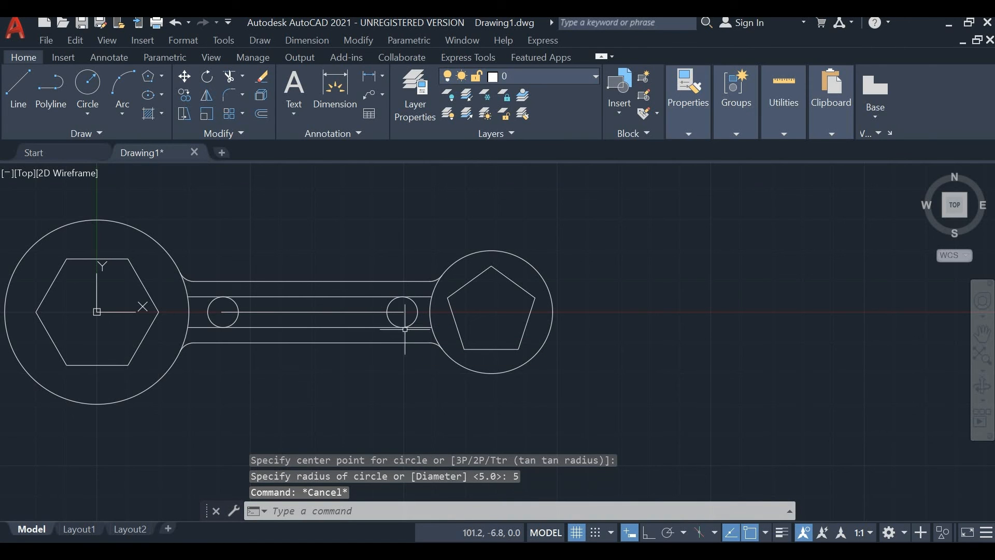
# Trim the inner circle halves, the centre line and the inner handle lines beyond the circles to leave a round-ended slot
pyautogui.write('TR')
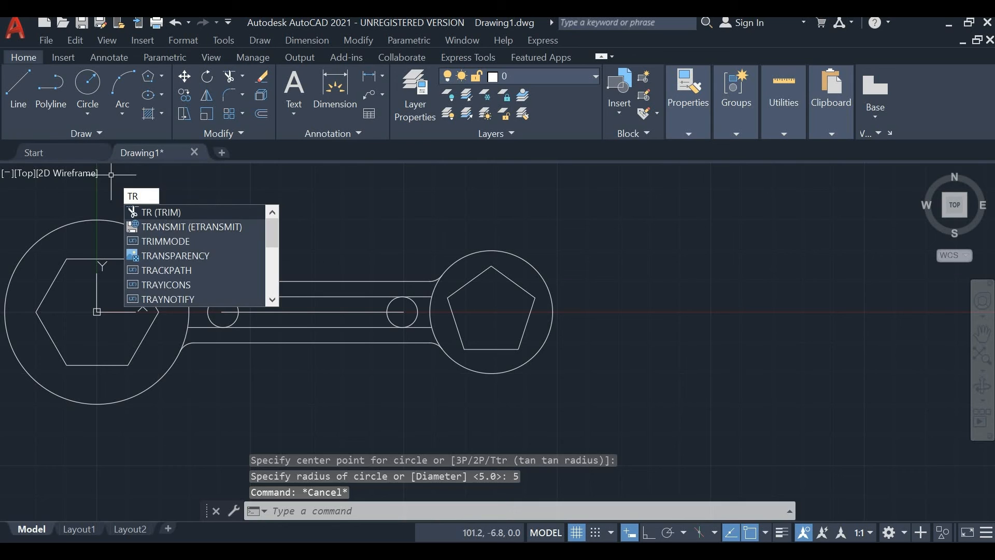
pyautogui.click(160, 212)
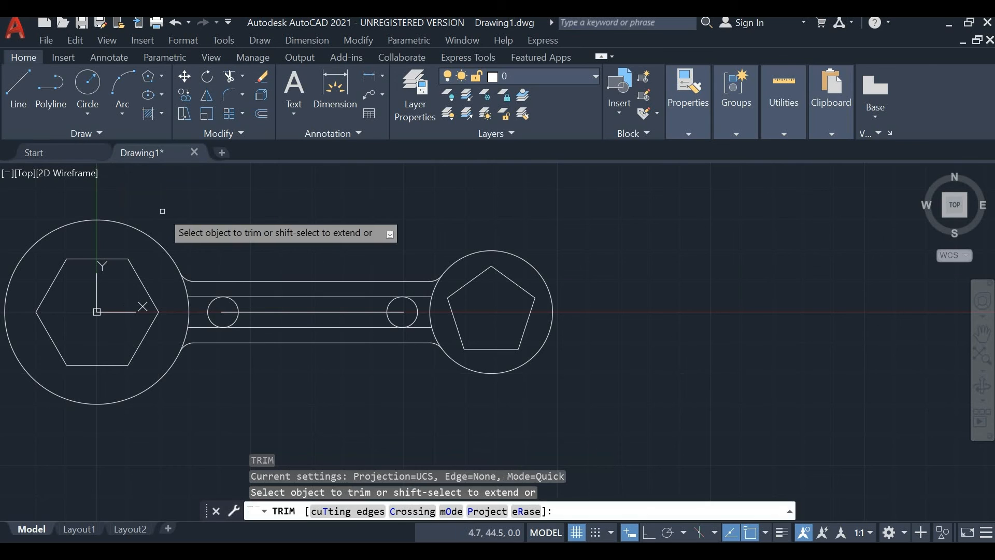
pyautogui.click(234, 305)
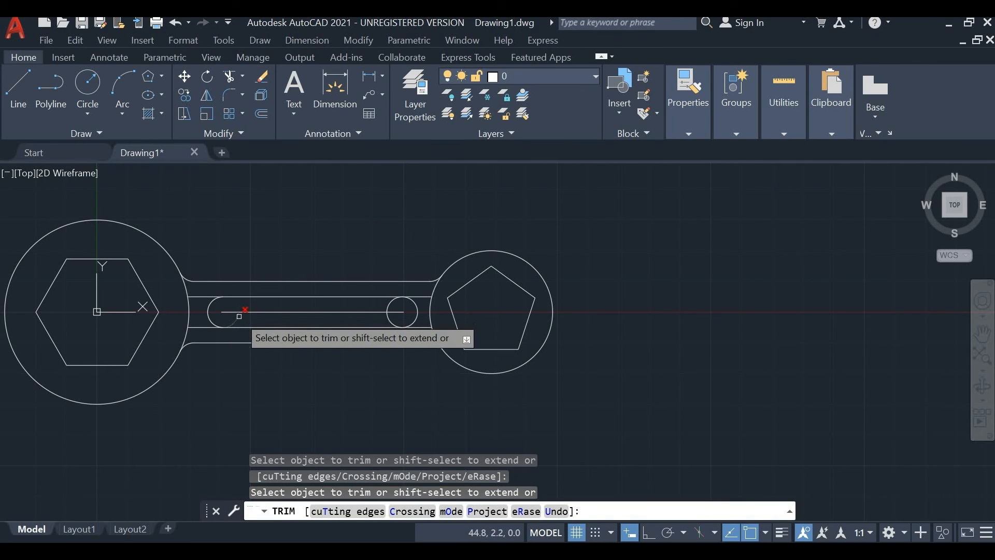
pyautogui.click(388, 318)
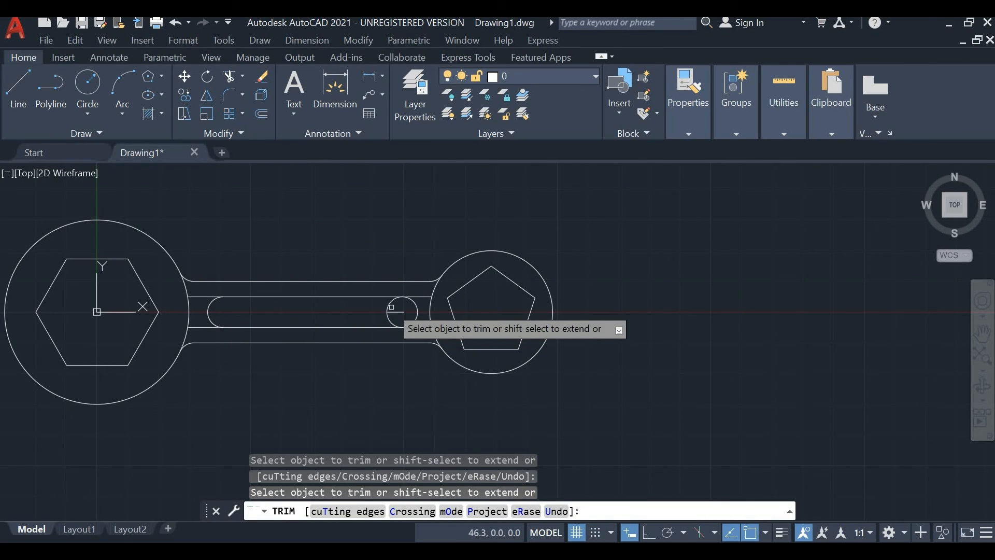
pyautogui.click(382, 325)
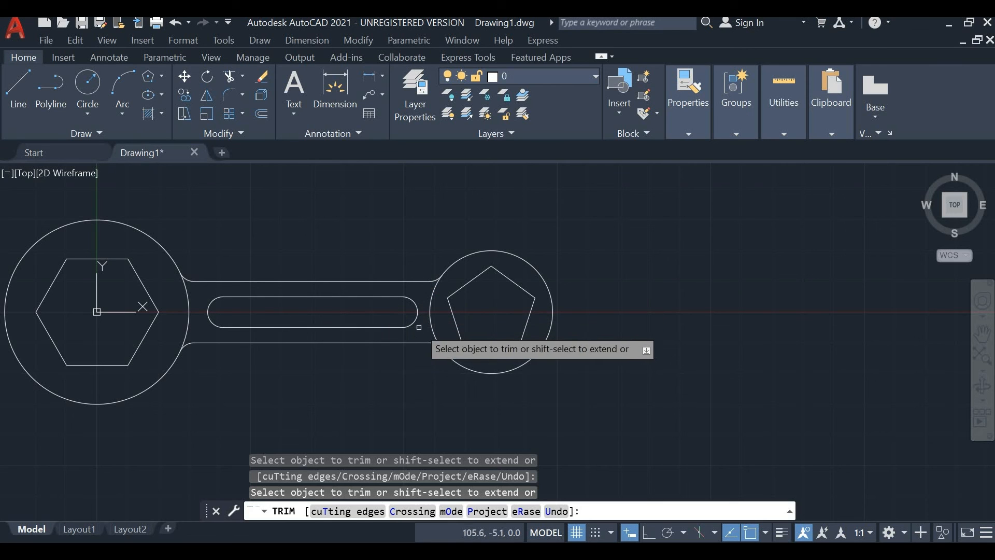
pyautogui.scroll(-2, 331, 322)
pyautogui.scroll(-5, 150, 394)
pyautogui.scroll(5, 311, 335)
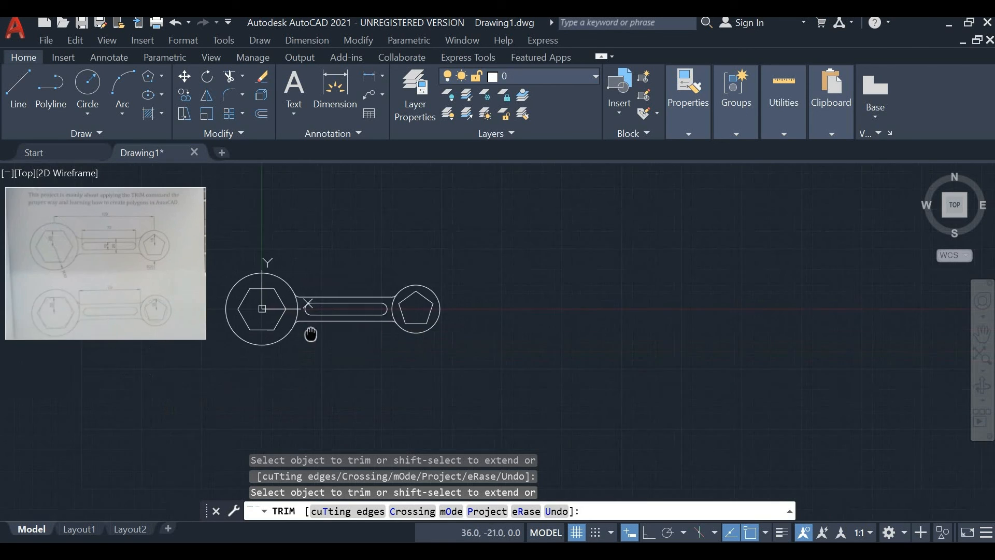
pyautogui.scroll(-2, 451, 322)
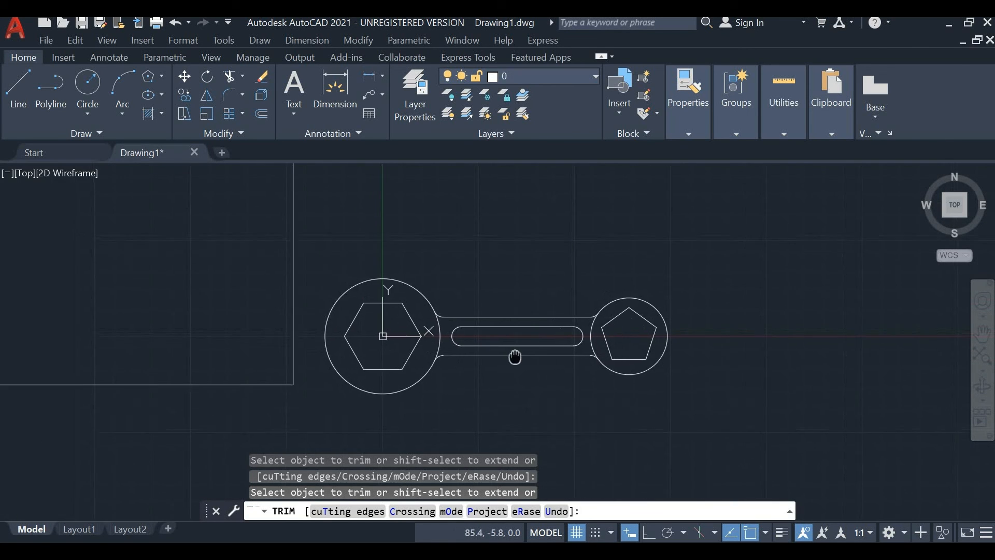
pyautogui.scroll(2, 428, 424)
pyautogui.press('Escape')
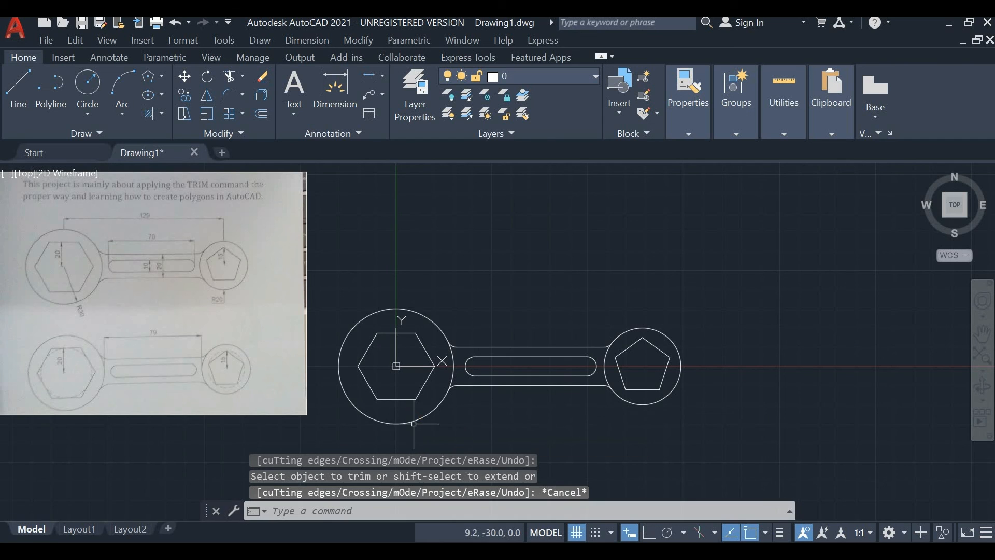
# Select the whole wrench and join its connected lines and arcs into polylines
pyautogui.scroll(-2, 375, 349)
pyautogui.moveTo(360, 386)
pyautogui.mouseDown(button='middle')
pyautogui.moveTo(378, 393)
pyautogui.moveTo(410, 381)
pyautogui.mouseUp(button='middle')
pyautogui.scroll(2, 410, 394)
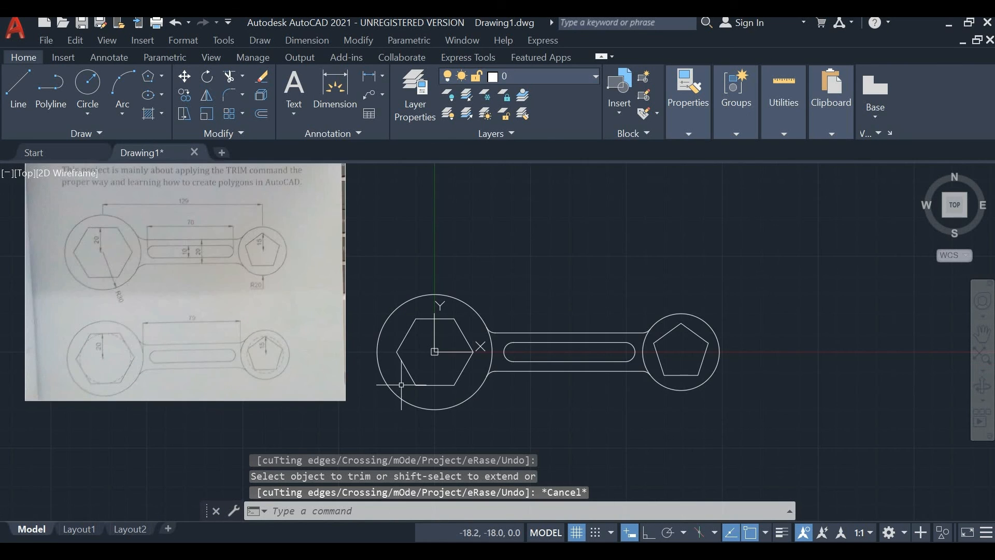
pyautogui.scroll(1, 427, 403)
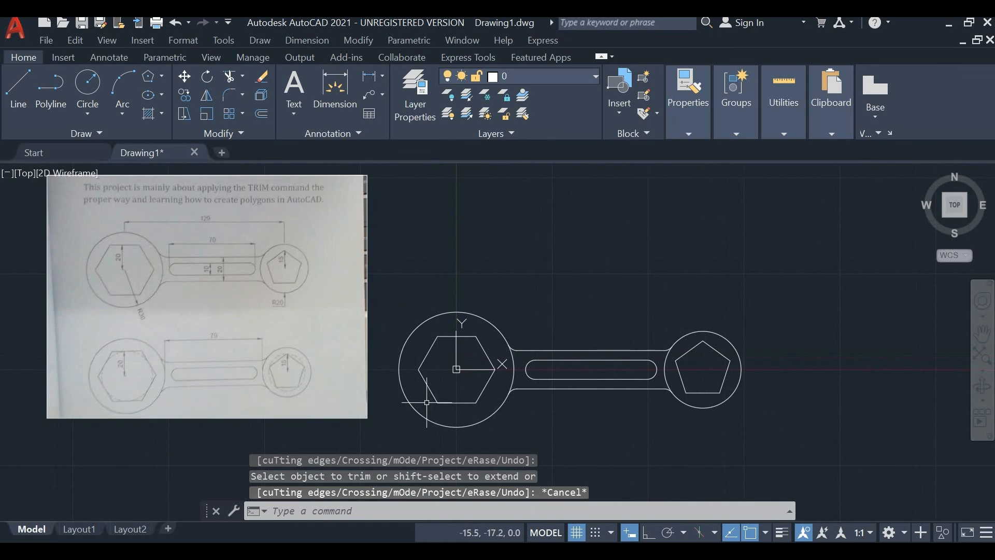
pyautogui.click(397, 276)
pyautogui.click(750, 442)
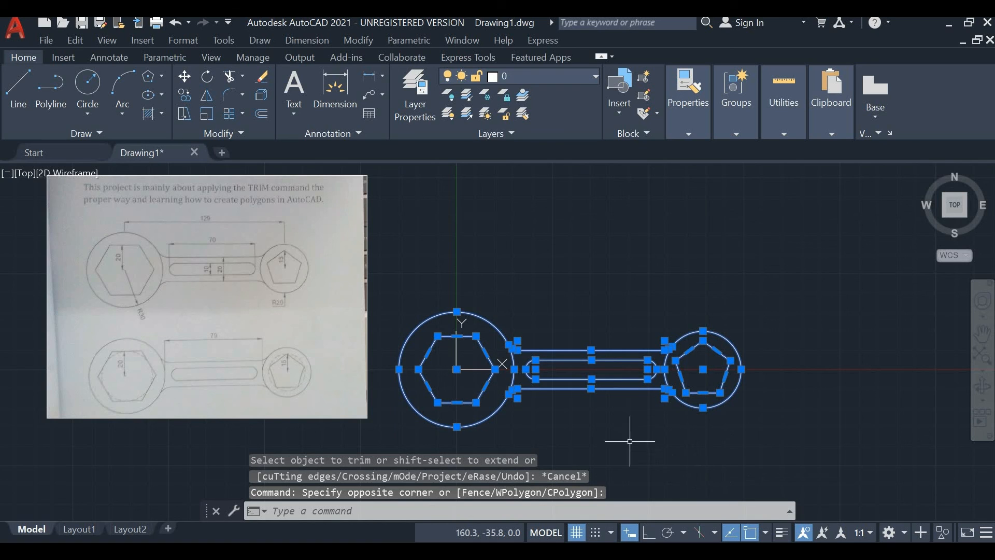
pyautogui.write('j')
pyautogui.click(418, 249)
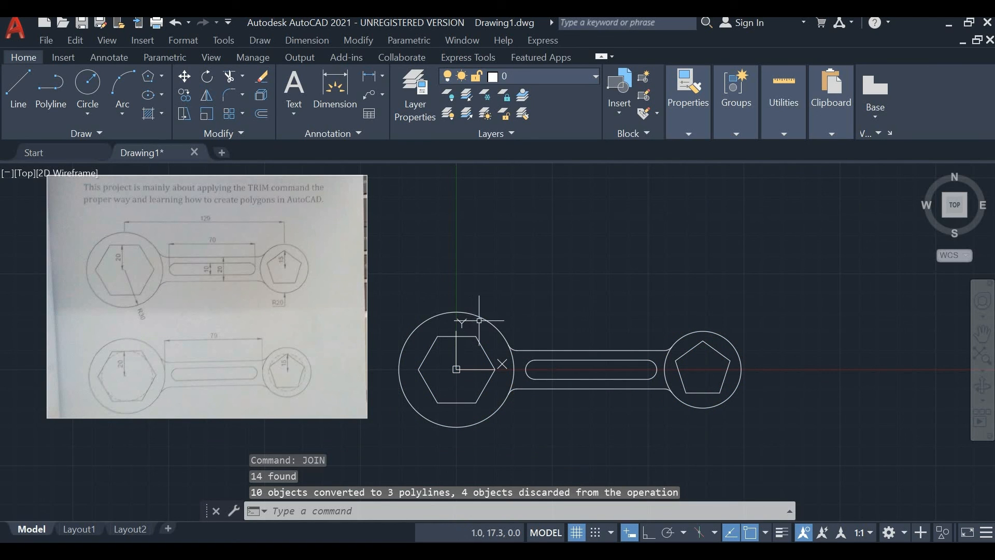
# Move the whole wrench straight up by about 51, using the small circle's centre as the base point
pyautogui.write('move')
pyautogui.press('Return')
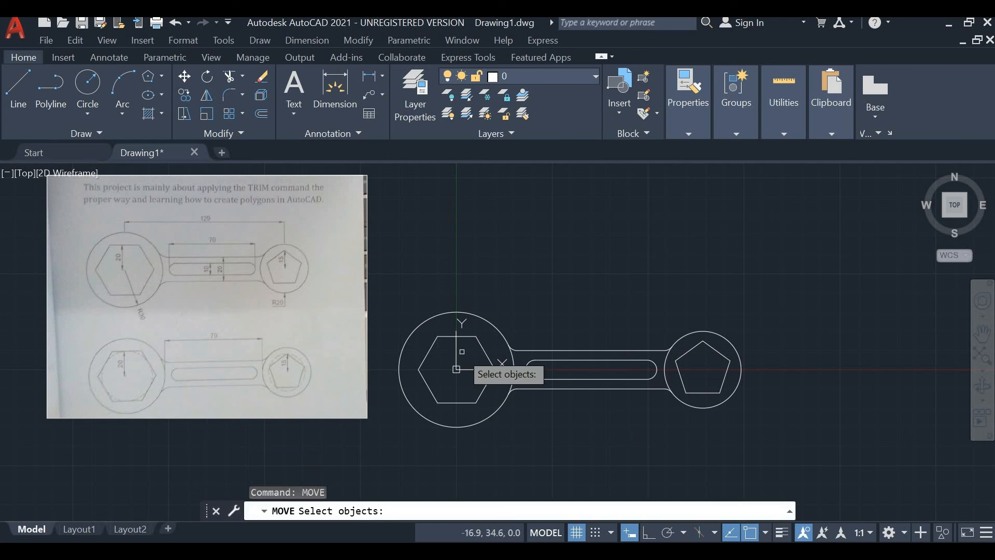
pyautogui.click(394, 278)
pyautogui.click(781, 456)
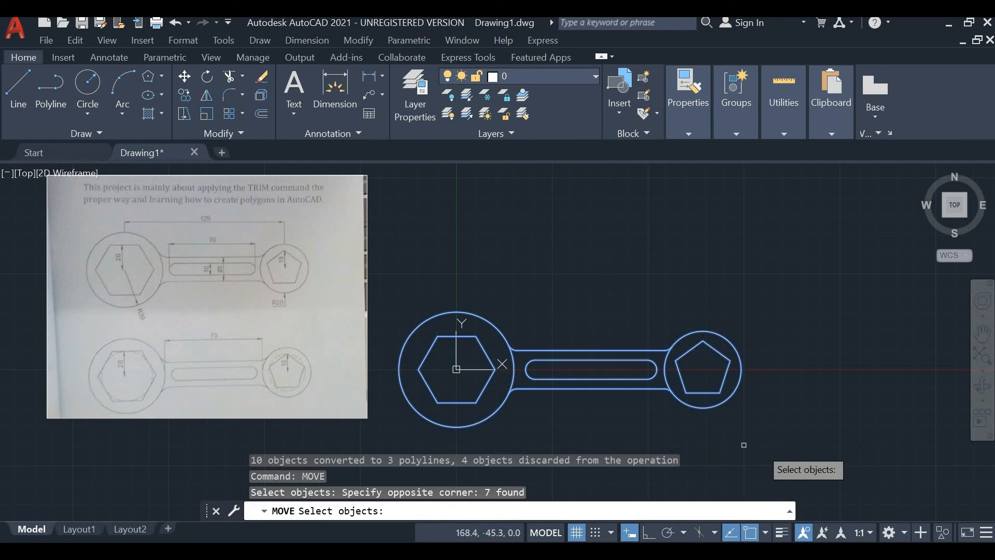
pyautogui.press('Return')
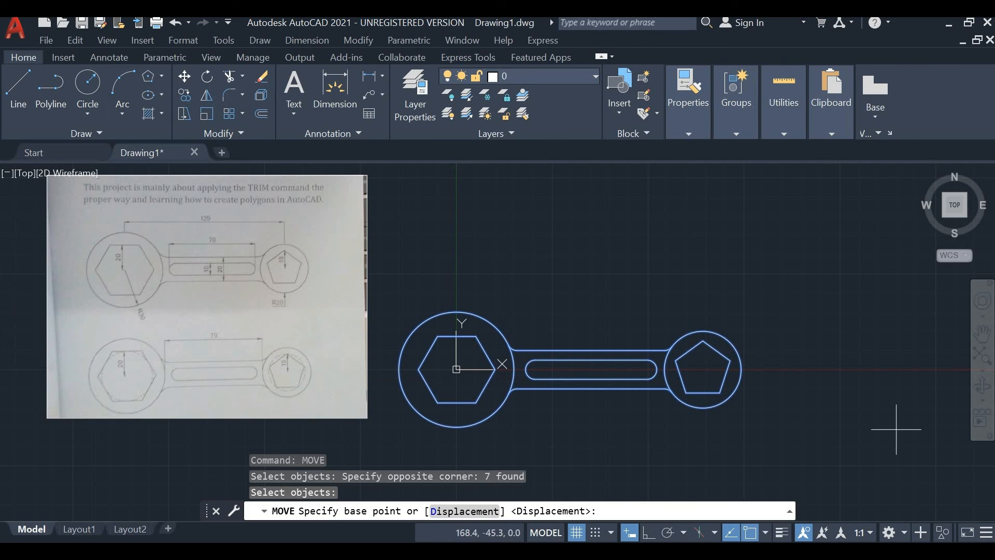
pyautogui.click(703, 369)
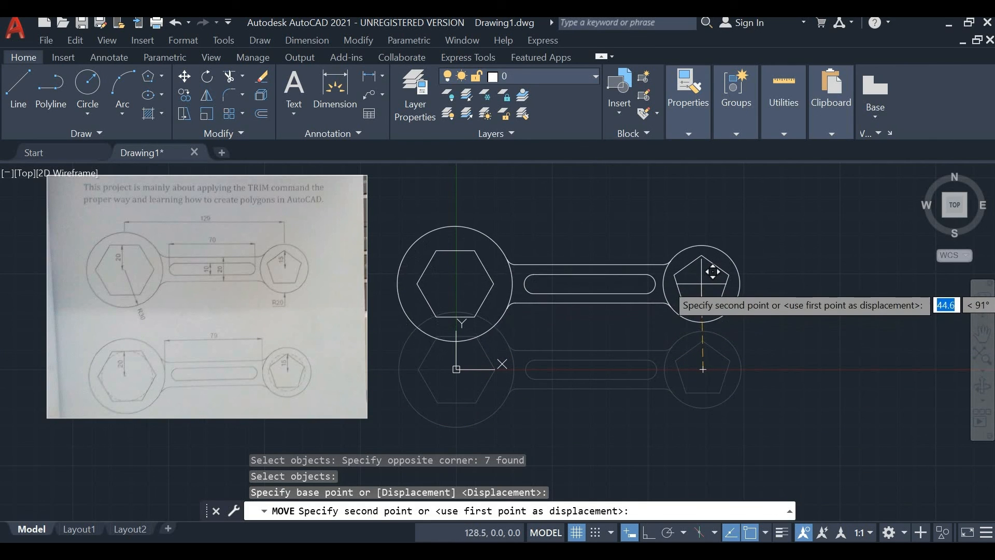
pyautogui.click(704, 272)
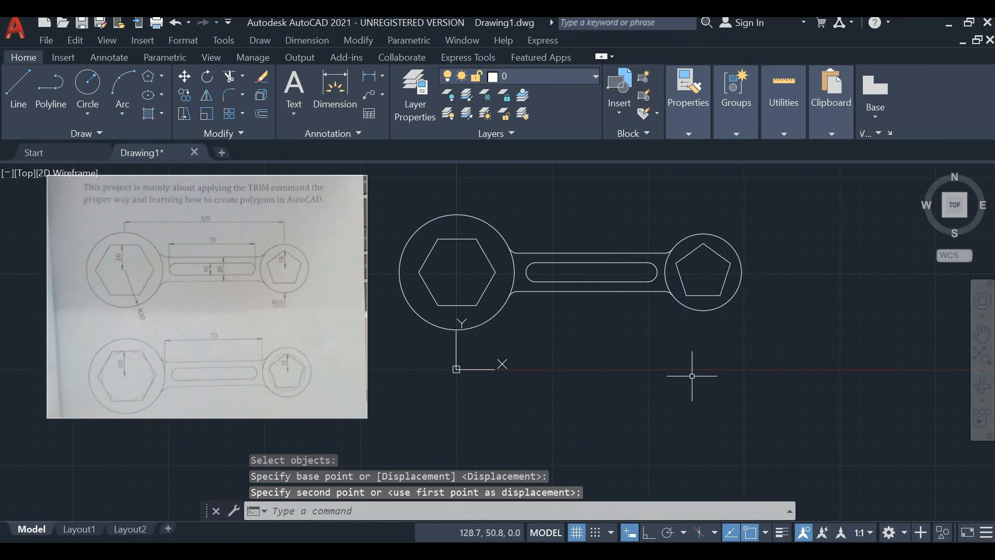
pyautogui.moveTo(692, 374); pyautogui.dragTo(756, 407, button='middle')
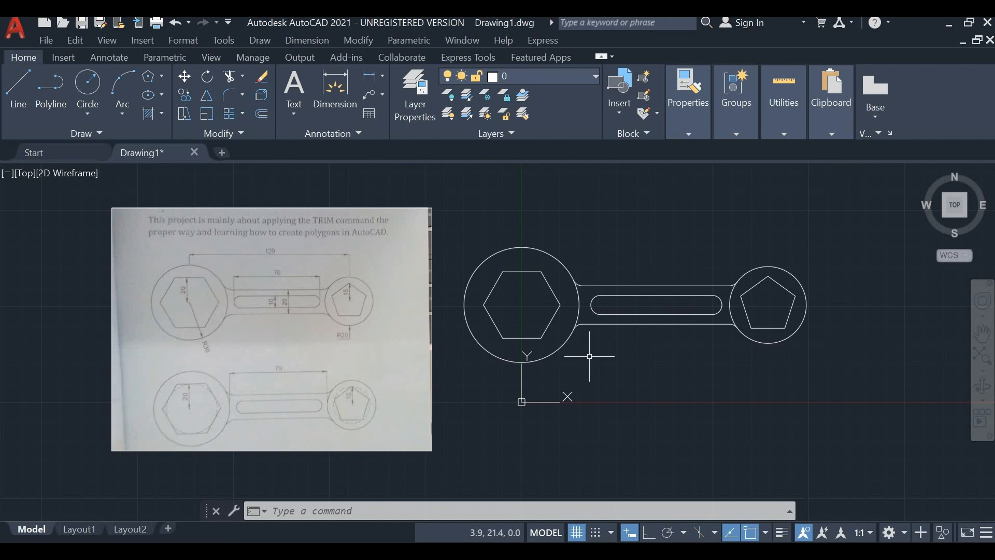
pyautogui.press('Escape')
pyautogui.press('Escape')
pyautogui.press('Escape')
pyautogui.press('Escape')
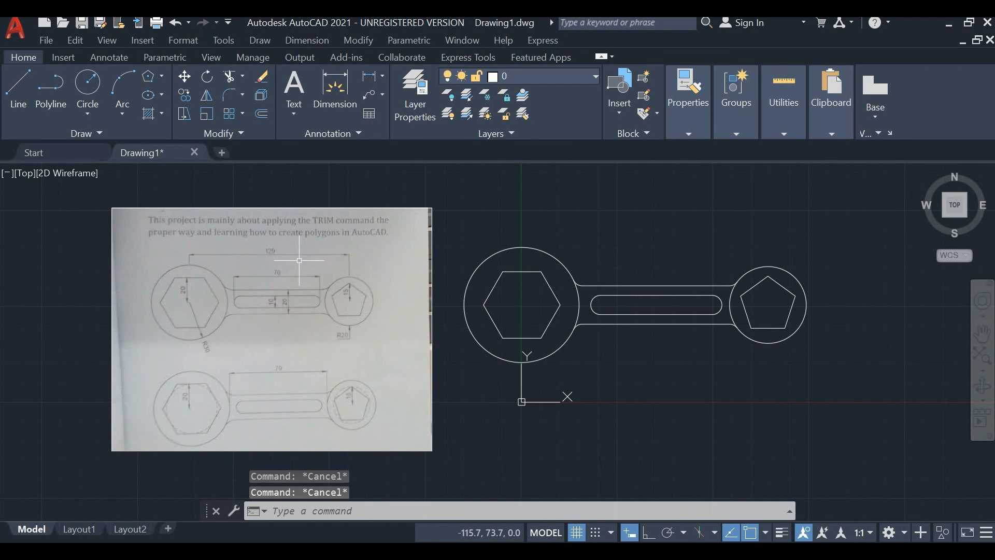